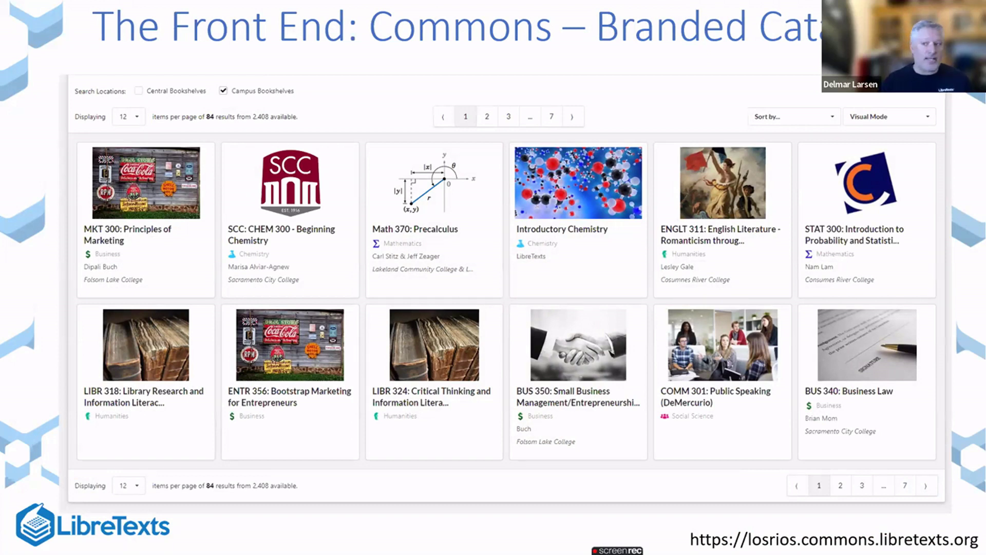
# Step: Advance the slideshow past the Back End: Conductor slide to the real-time interactions slide
pyautogui.press('Right')
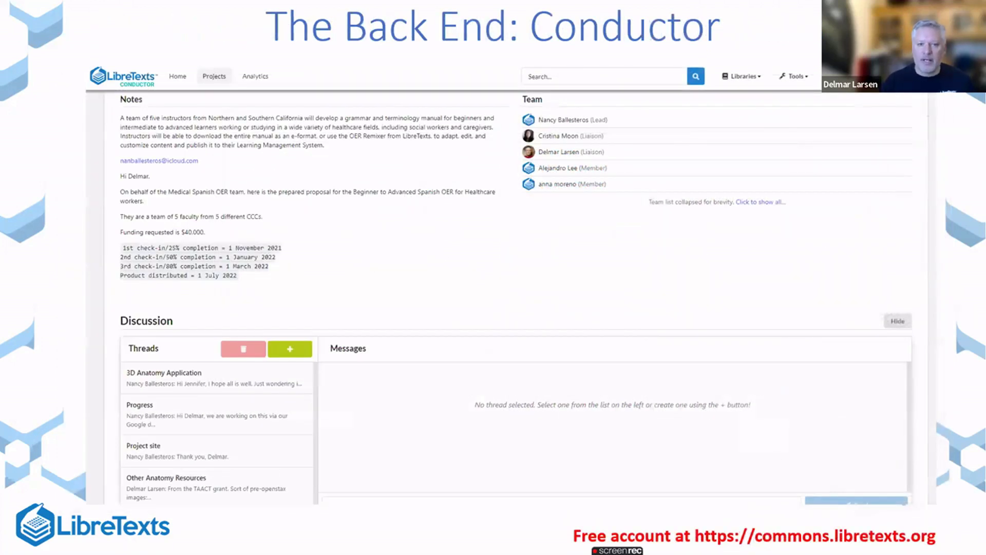
pyautogui.press('Right')
# Step: Exit the slideshow, show the desktop, and bring the Conductor Chrome window forward
pyautogui.press('Escape')
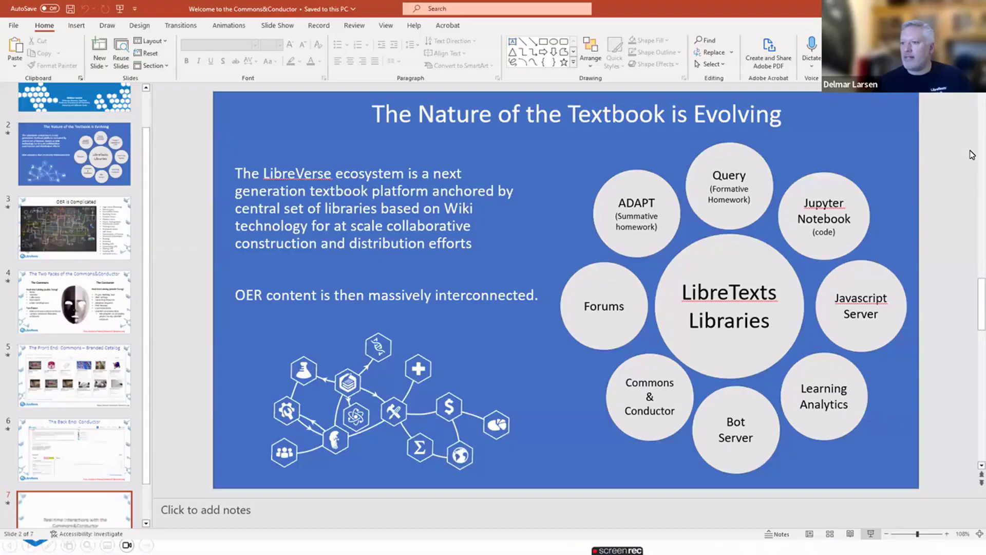
pyautogui.press('super+d')
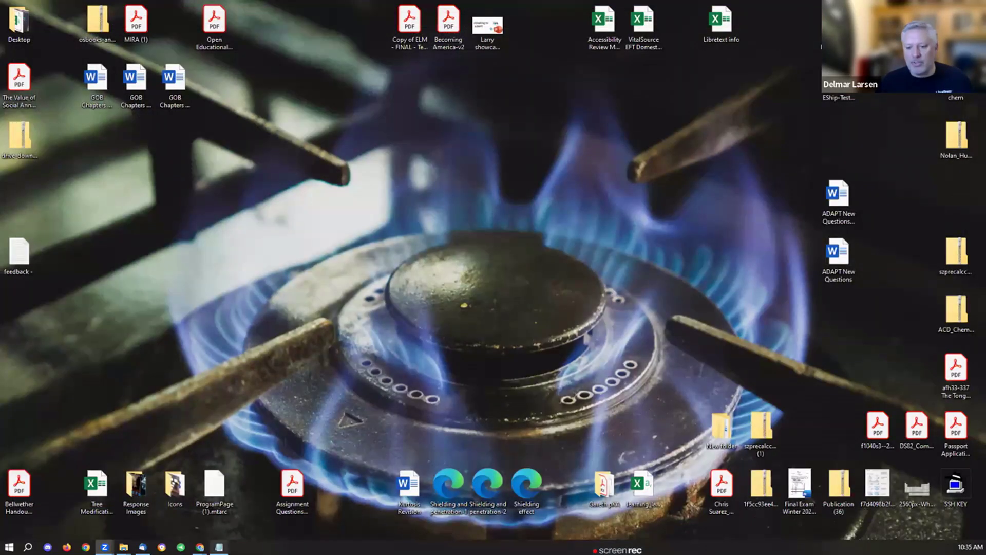
pyautogui.moveTo(200, 547)
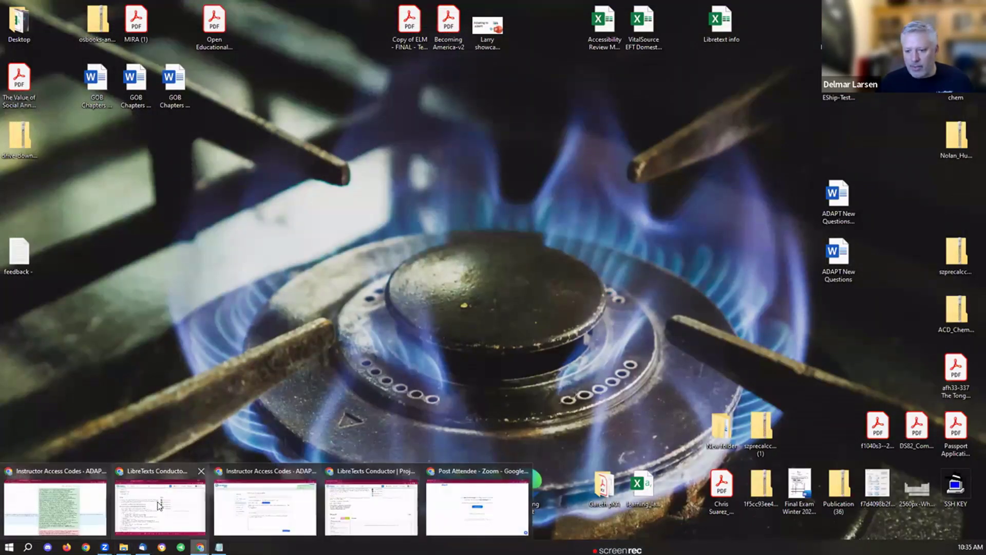
pyautogui.click(158, 505)
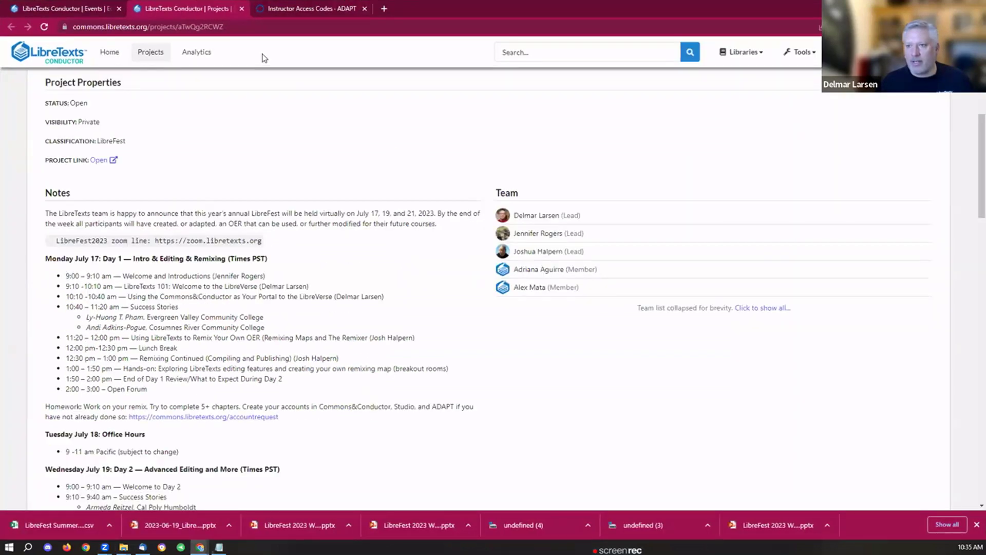
# Step: Go to the Conductor Home page, then switch to the LibreCommons catalog
pyautogui.scroll(6, 972, 149)
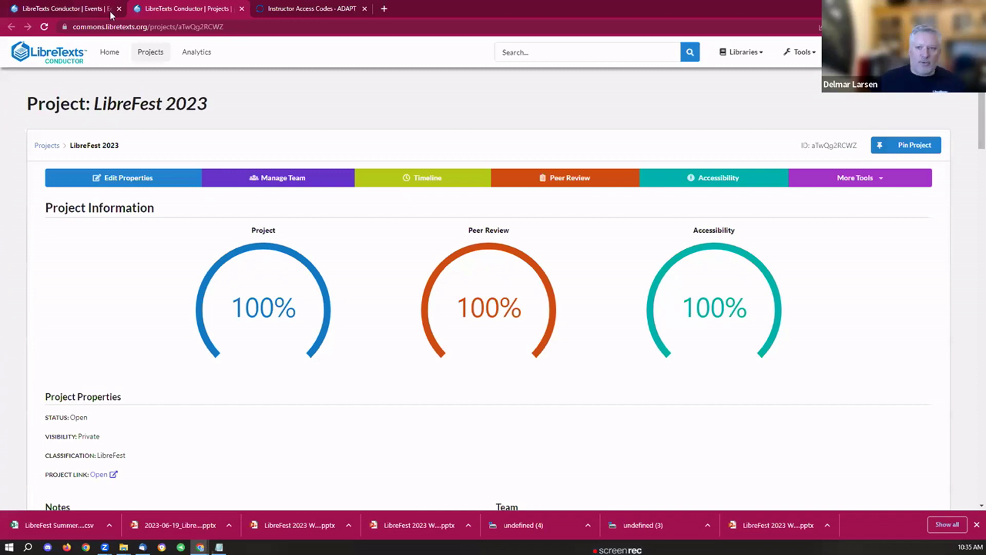
pyautogui.click(33, 62)
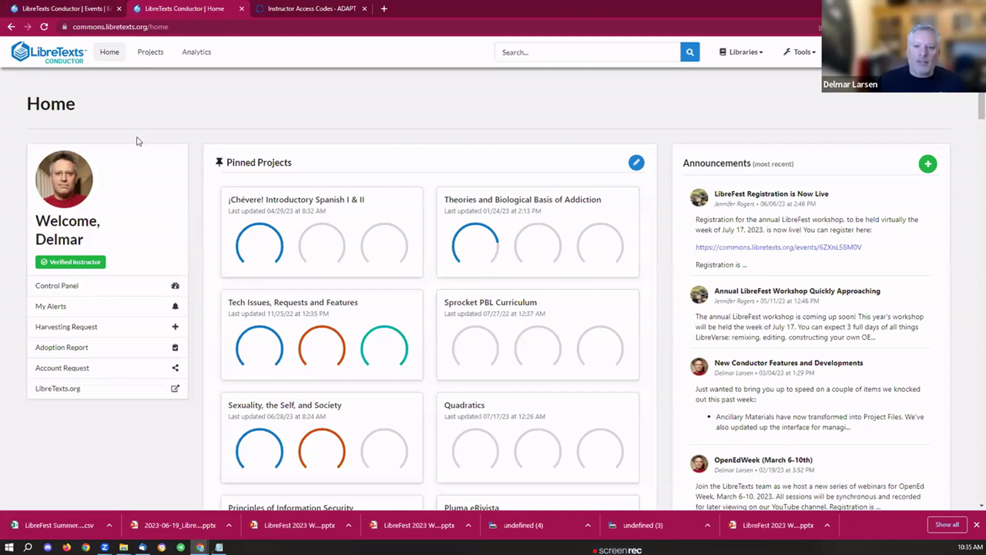
pyautogui.click(11, 26)
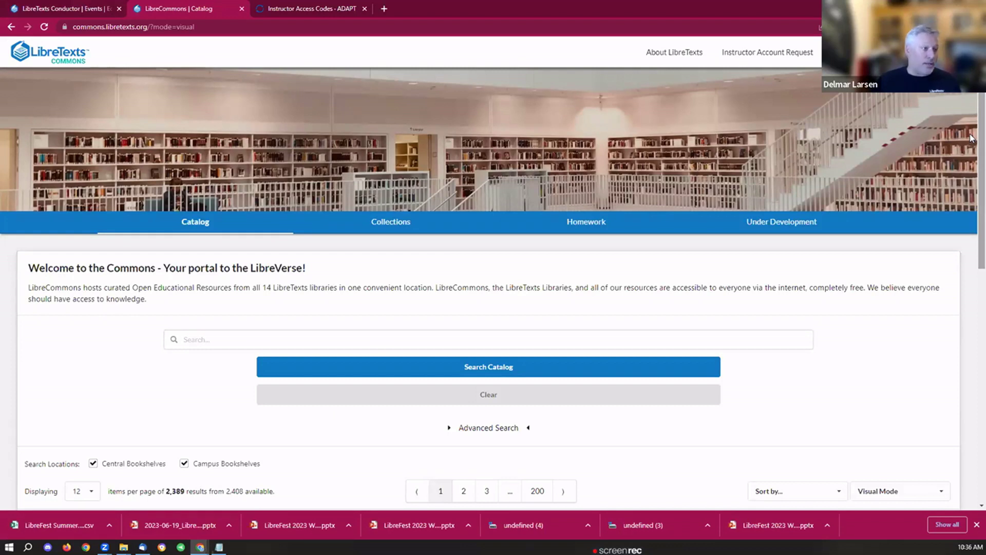
# Step: Scroll through the LibreCommons catalog book cards, then go to Collections
pyautogui.scroll(-8, 968, 308)
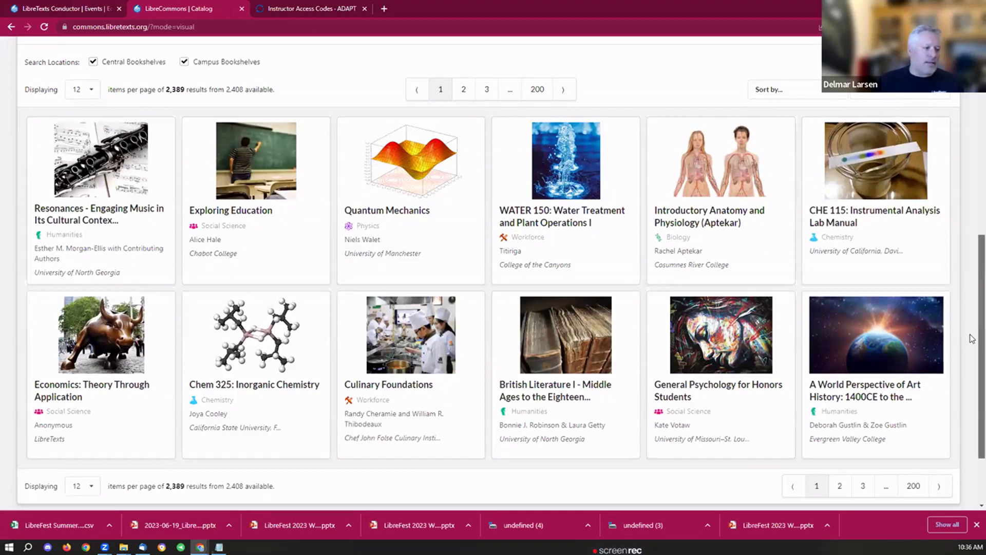
pyautogui.scroll(-1, 972, 339)
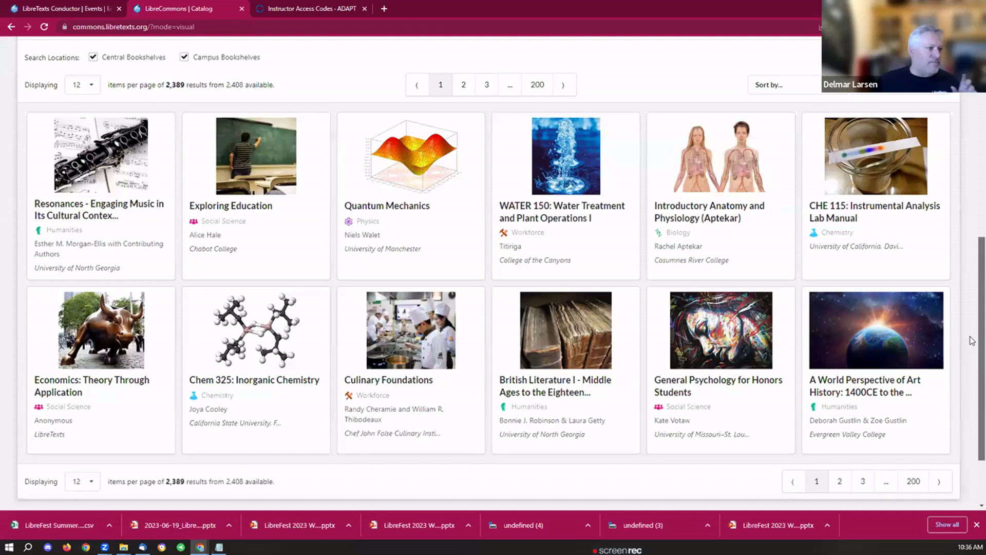
pyautogui.moveTo(972, 340); pyautogui.dragTo(971, 139)
pyautogui.click(392, 225)
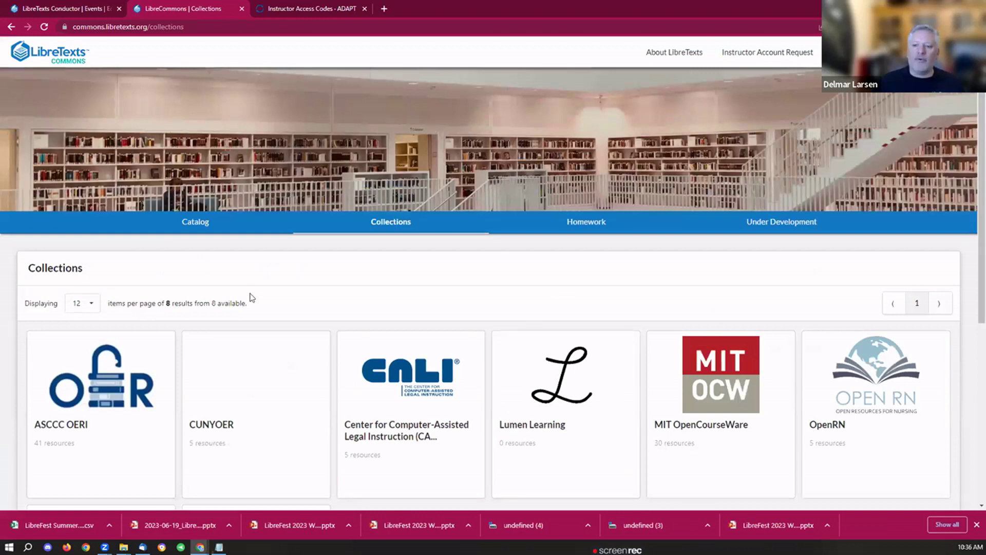
# Step: Browse the Homework listings, then the Under Development projects page
pyautogui.click(575, 225)
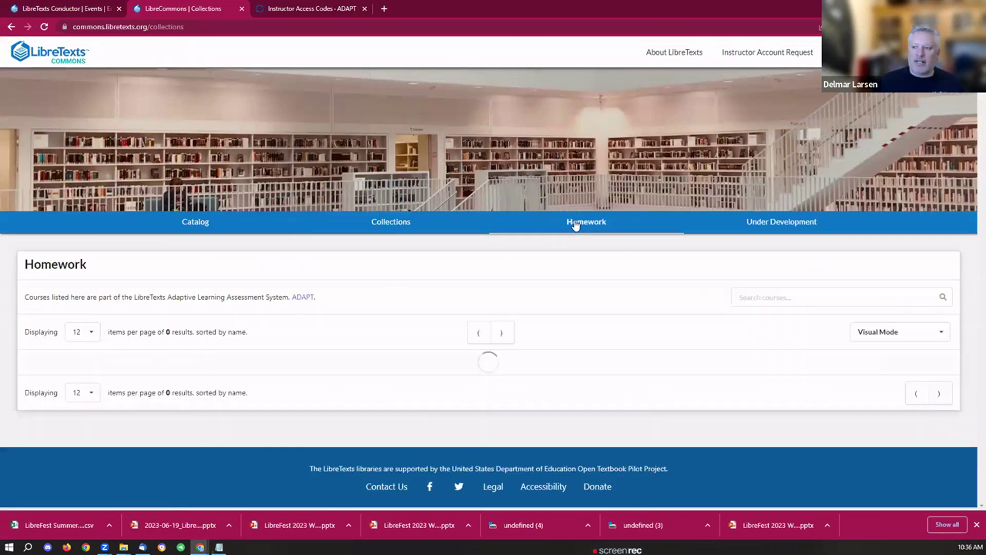
pyautogui.scroll(-1, 971, 240)
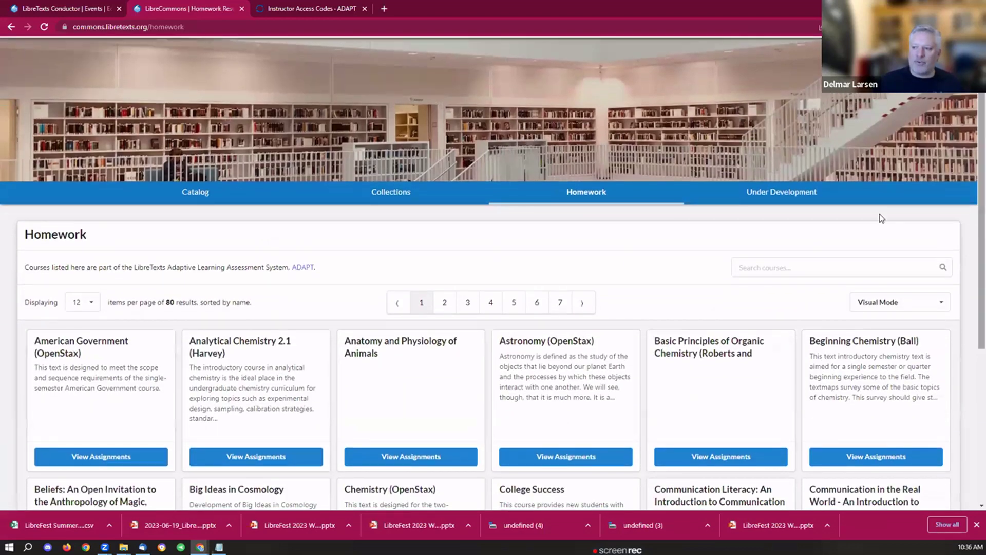
pyautogui.click(810, 196)
pyautogui.scroll(-4, 972, 214)
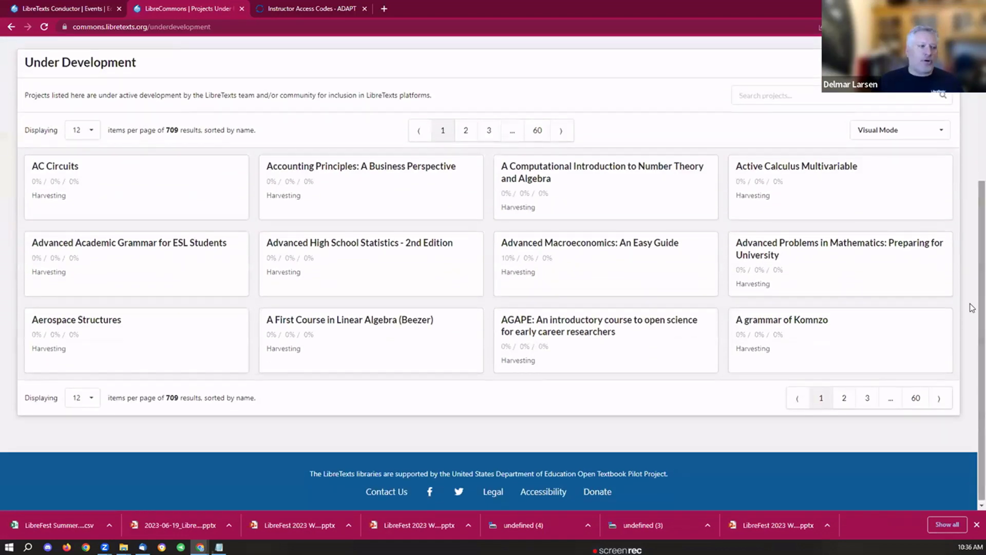
# Step: Look over the Advanced High School Statistics - 2nd Edition project and close its tab
pyautogui.click(431, 244)
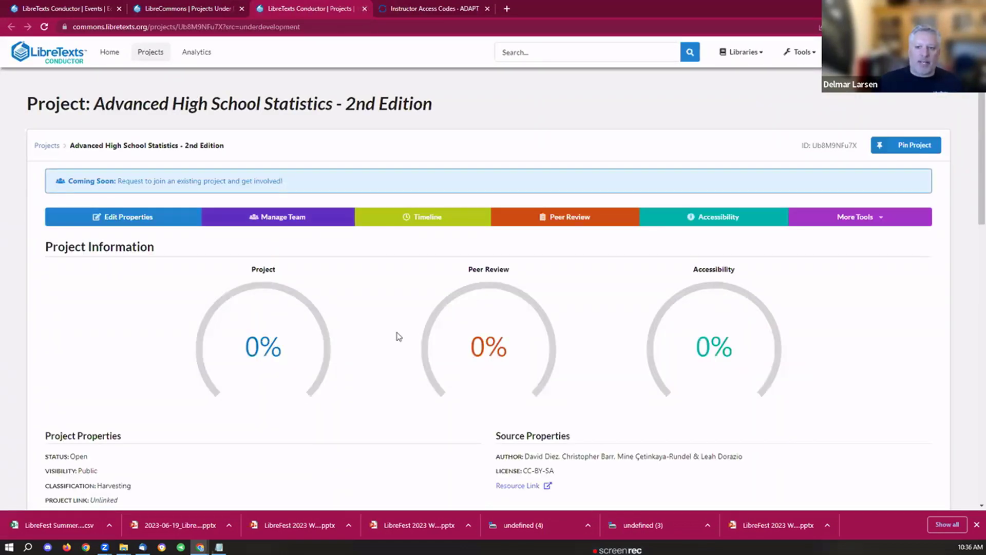
pyautogui.scroll(-10, 888, 154)
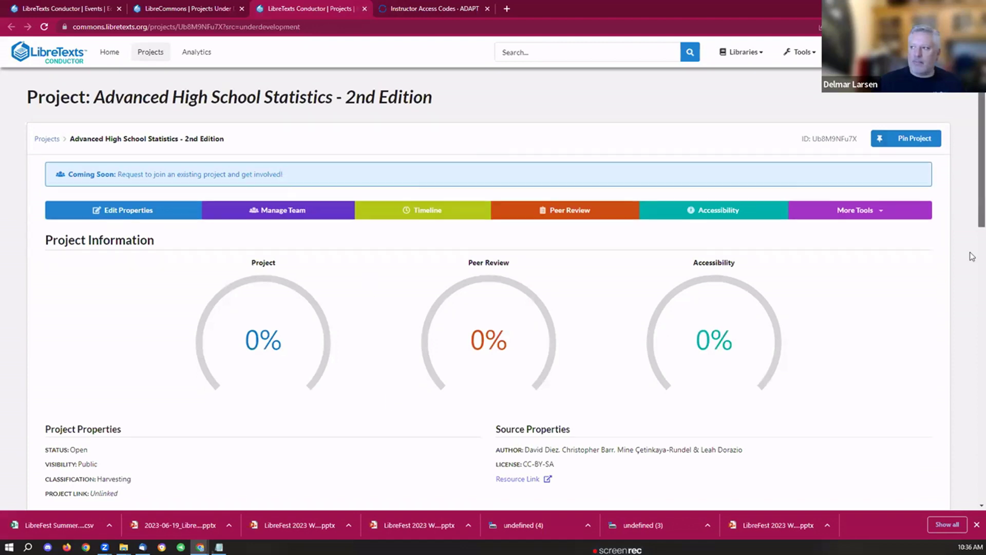
pyautogui.scroll(9, 231, 89)
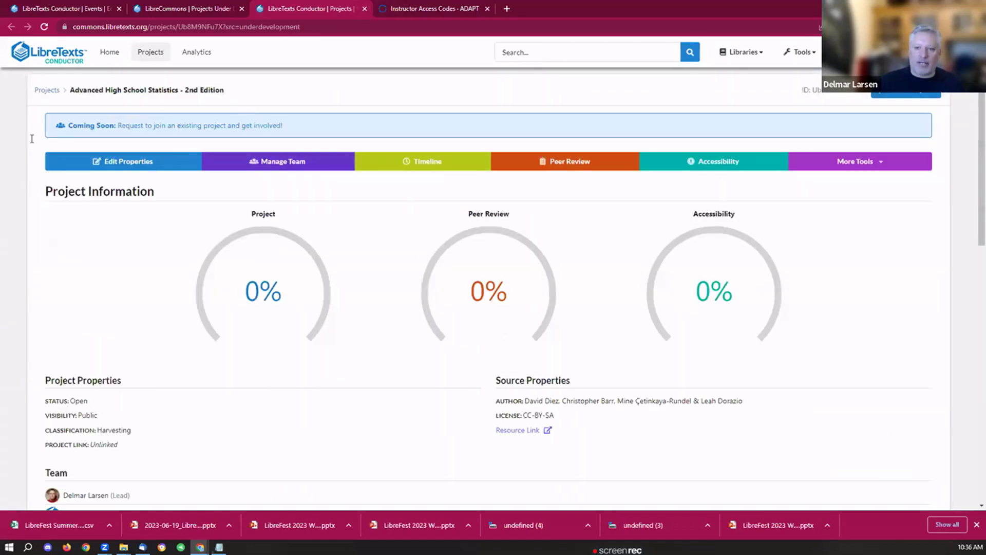
pyautogui.click(364, 8)
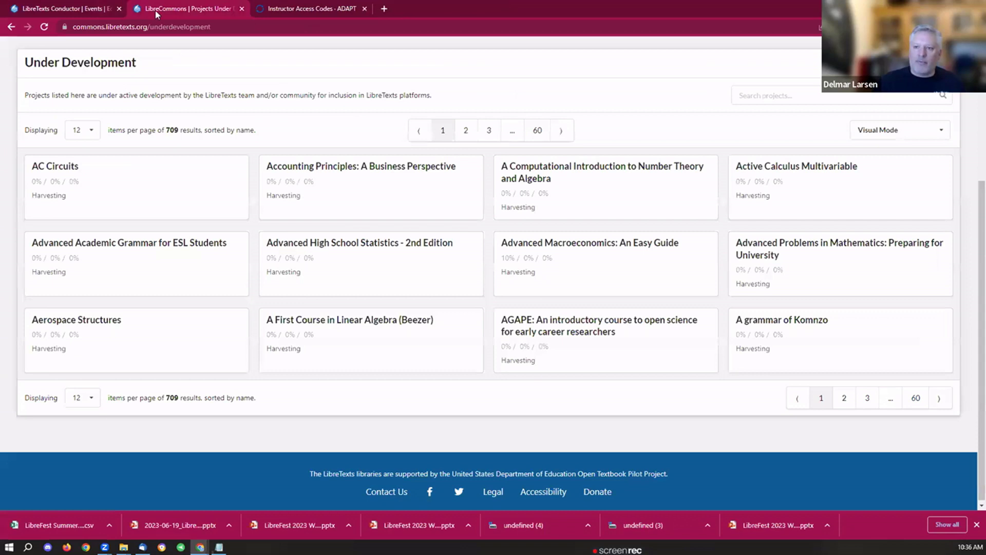
# Step: Check the LibreFest Summer 2023 tab, then return to the Under Development list
pyautogui.click(86, 7)
pyautogui.scroll(5, 493, 277)
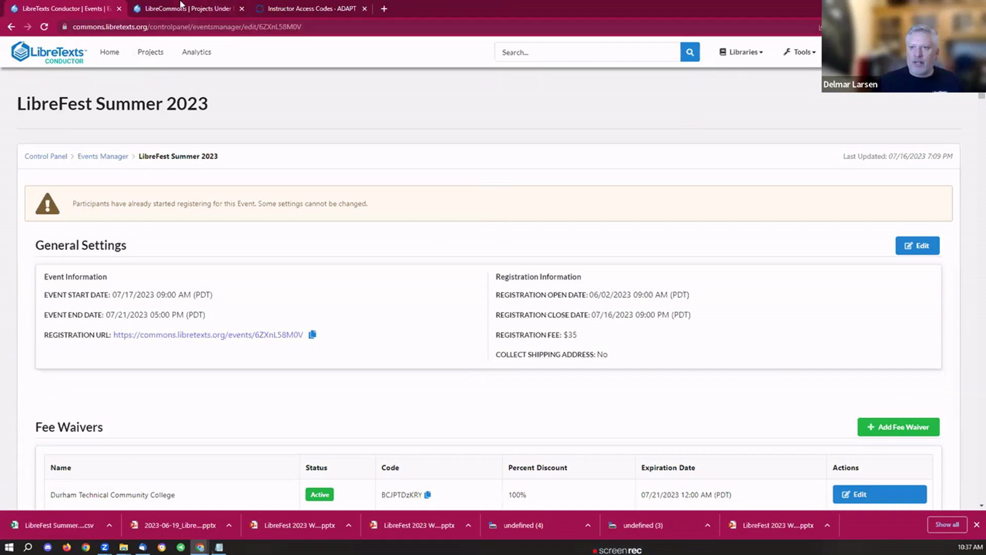
pyautogui.click(234, 7)
pyautogui.scroll(4, 973, 144)
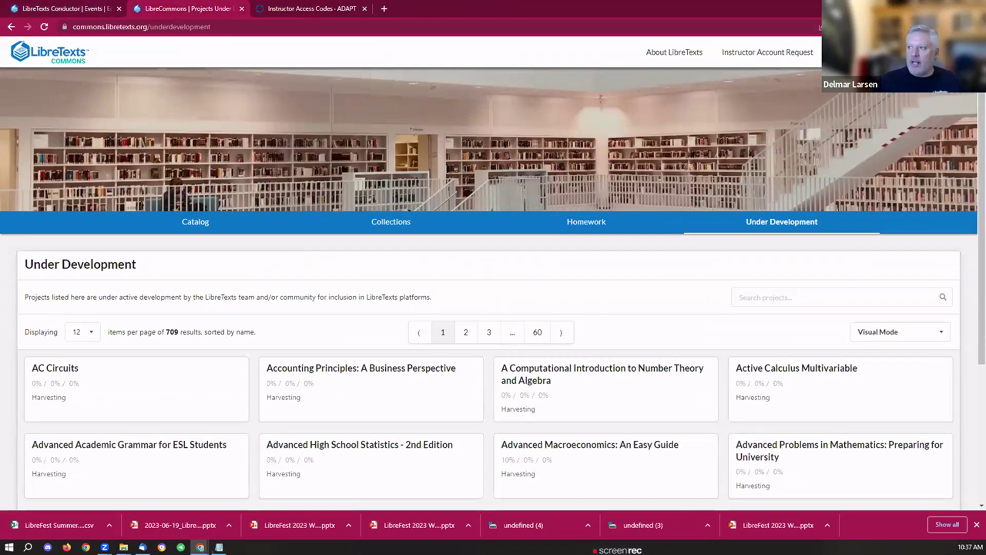
pyautogui.click(863, 52)
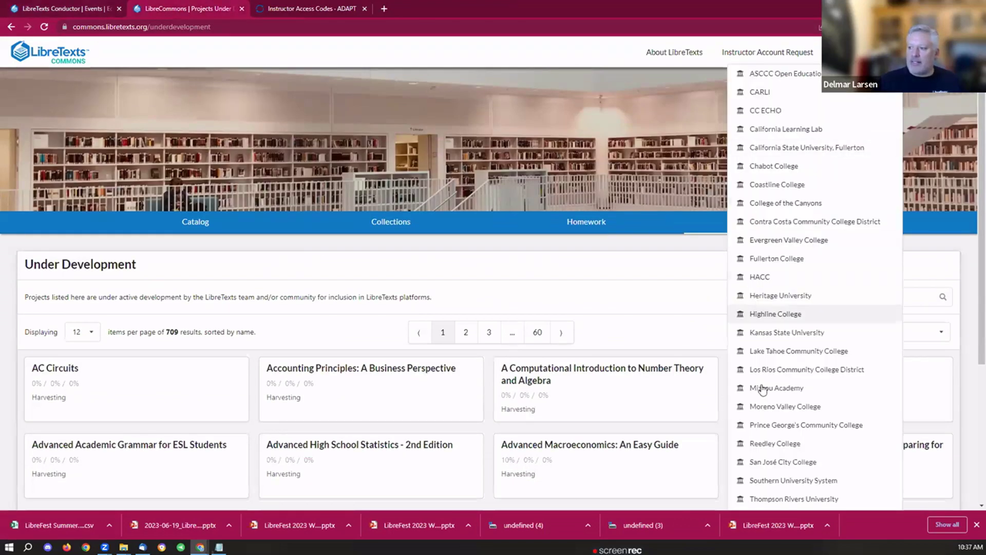
pyautogui.click(798, 242)
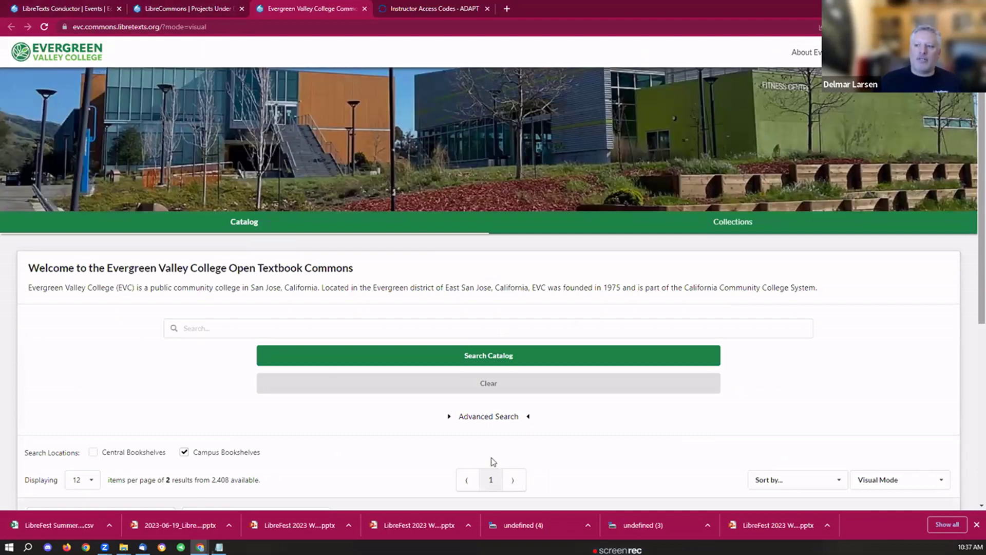
pyautogui.scroll(-6, 968, 353)
pyautogui.scroll(1, 971, 274)
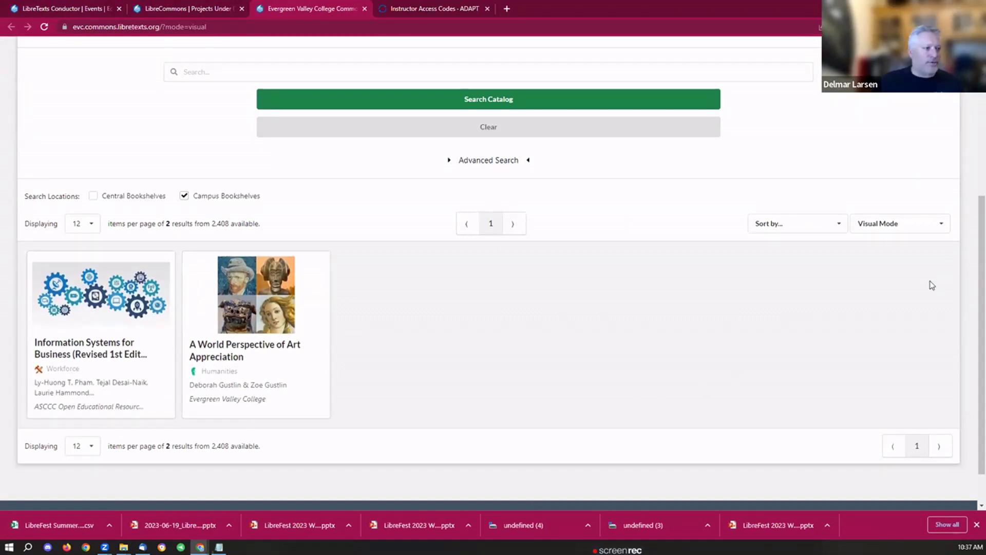
# Step: Show Information Systems for Business with its licensing chart: 92.2% CC BY-NC-SA 4.0
pyautogui.click(152, 278)
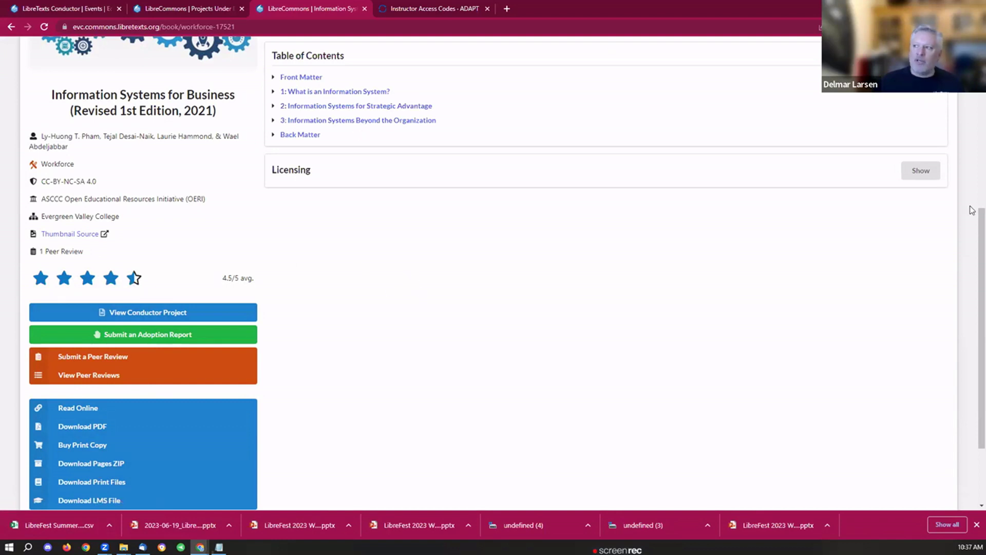
pyautogui.scroll(3, 970, 242)
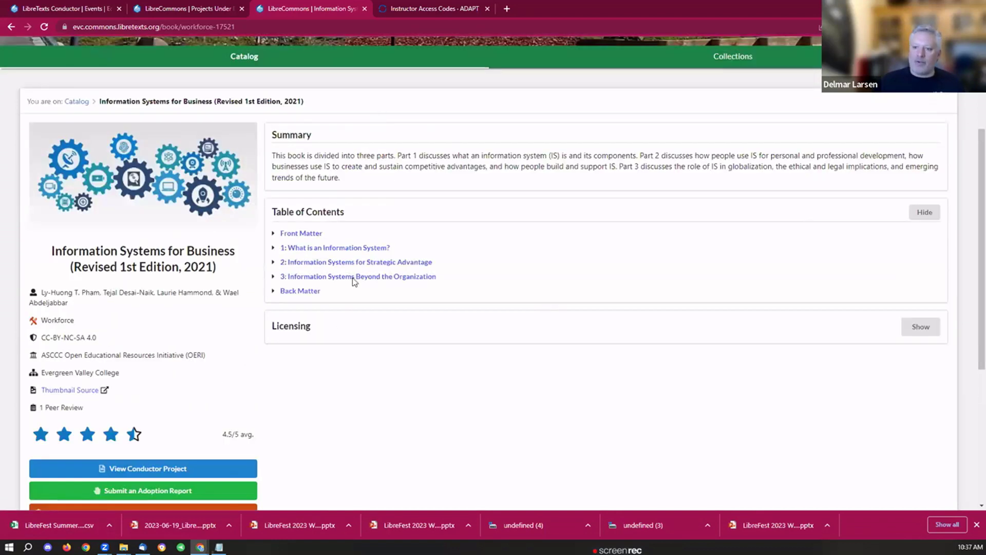
pyautogui.click(924, 327)
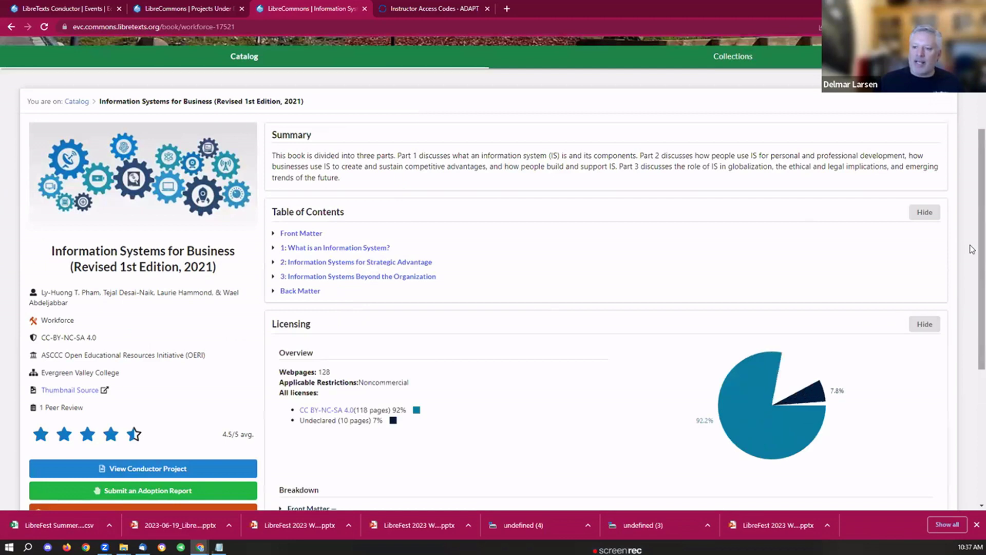
pyautogui.scroll(-2, 971, 288)
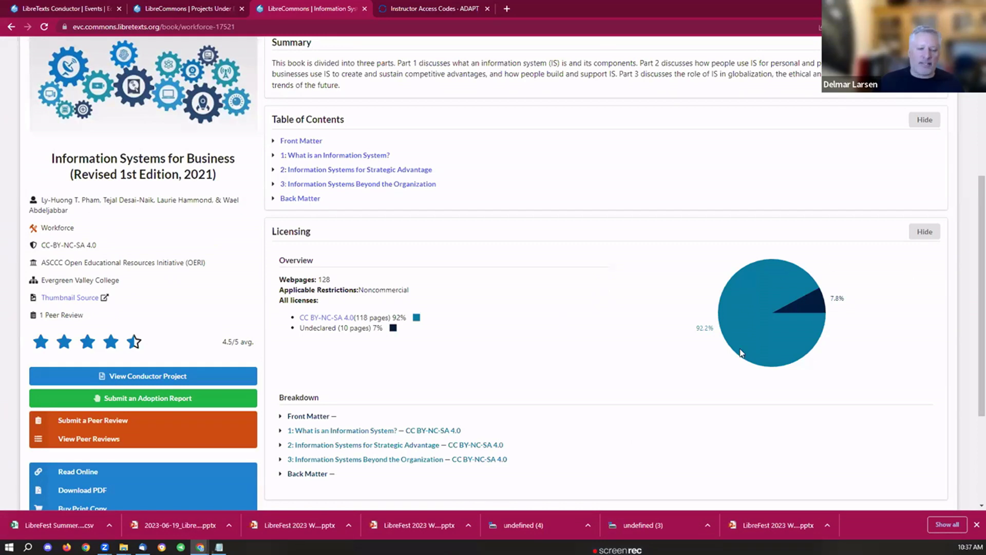
pyautogui.moveTo(737, 353)
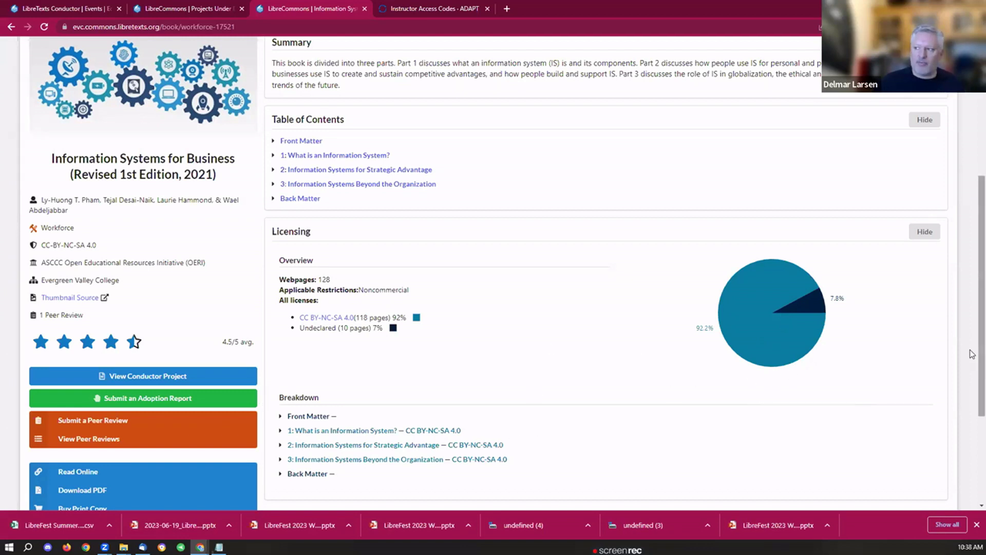
pyautogui.scroll(2, 972, 228)
pyautogui.scroll(3, 971, 228)
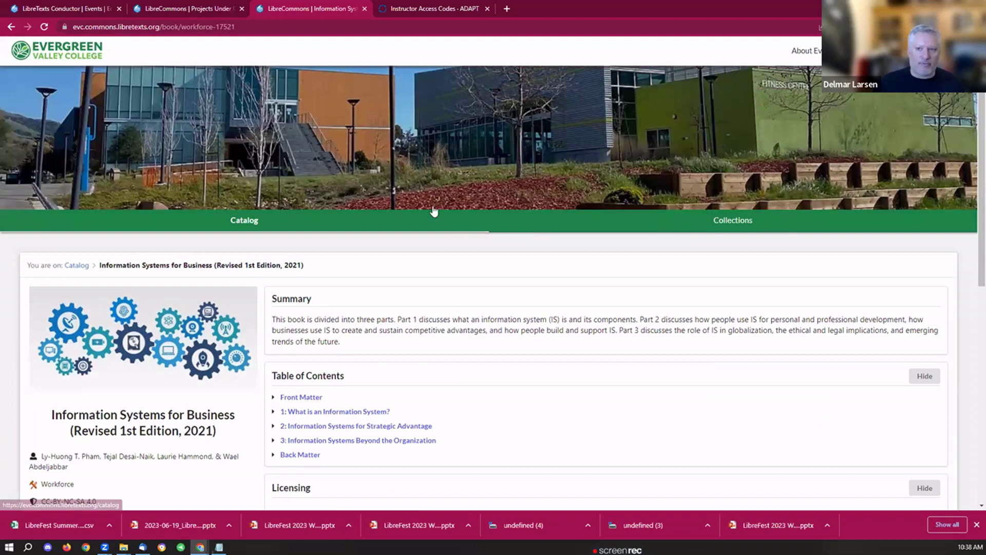
# Step: Return to Conductor Home and go to the Healthcare Spanish OER Manual project from pinned projects
pyautogui.click(171, 10)
pyautogui.click(70, 7)
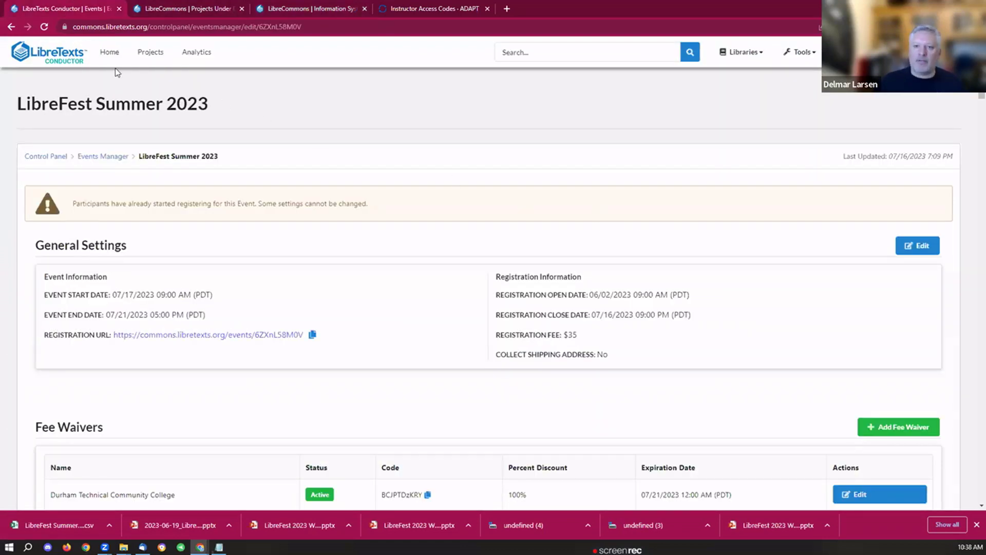
pyautogui.click(81, 59)
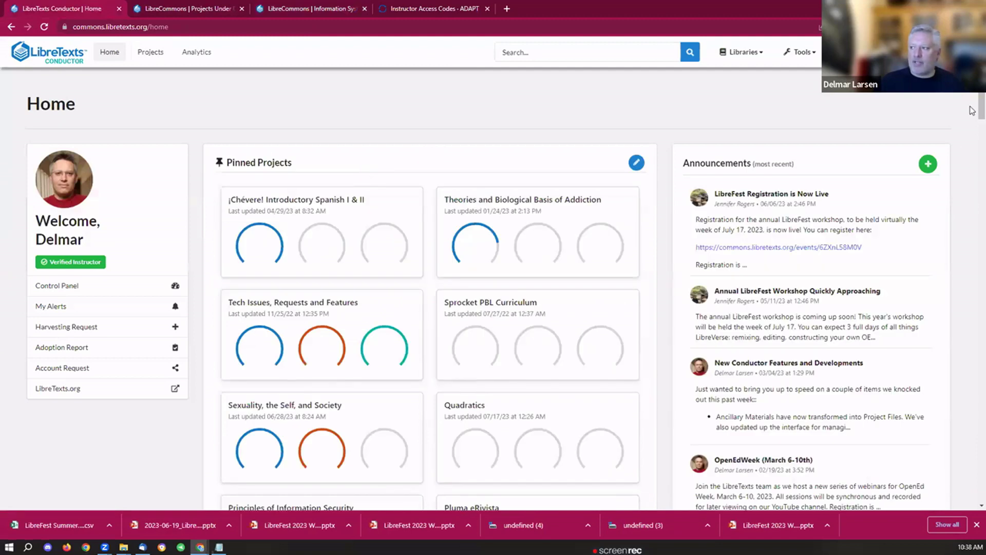
pyautogui.moveTo(972, 110); pyautogui.dragTo(972, 446)
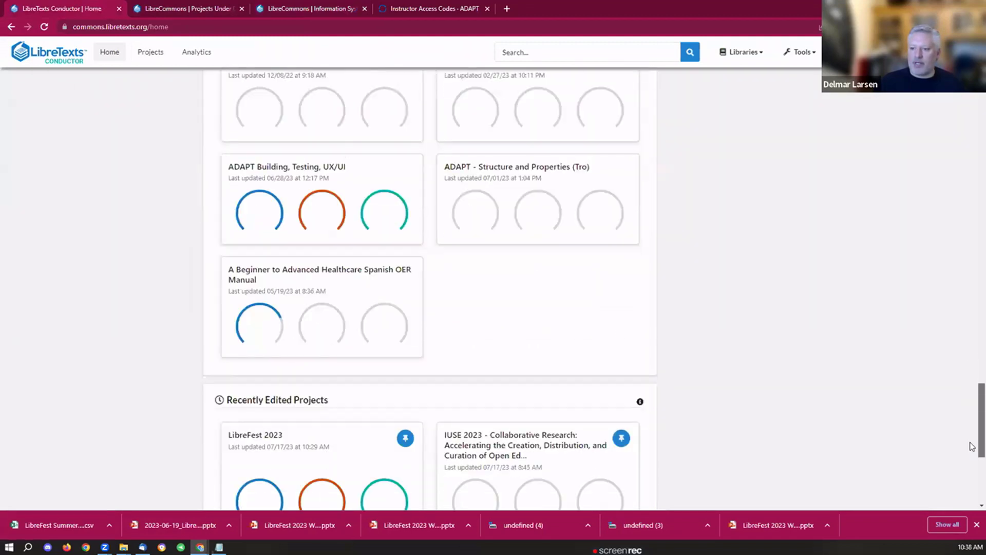
pyautogui.click(390, 279)
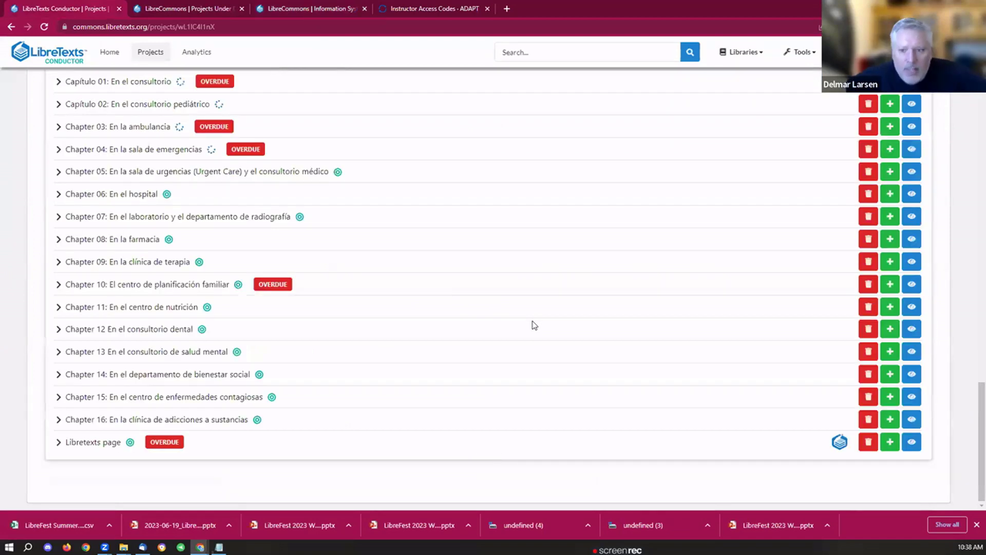
pyautogui.moveTo(975, 396); pyautogui.dragTo(972, 178)
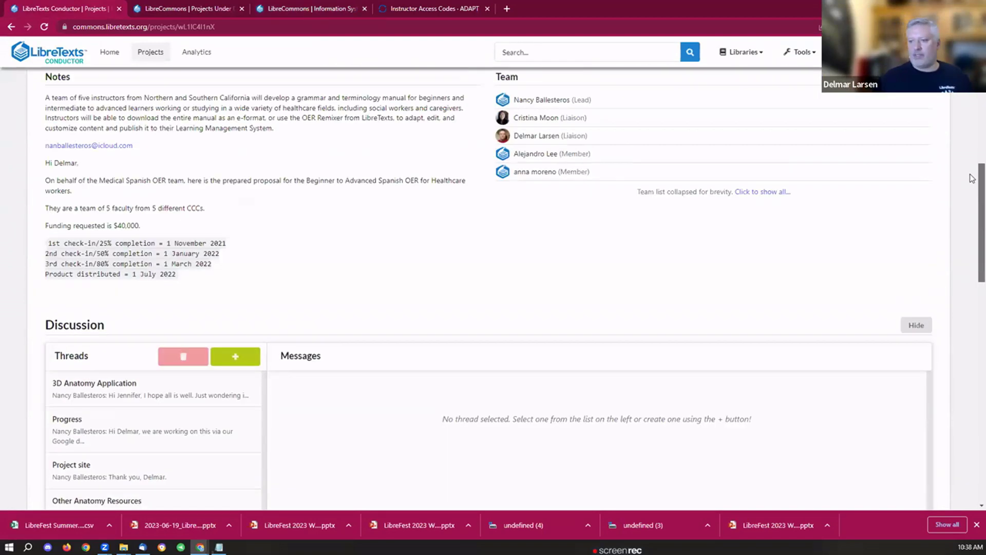
pyautogui.scroll(4, 968, 157)
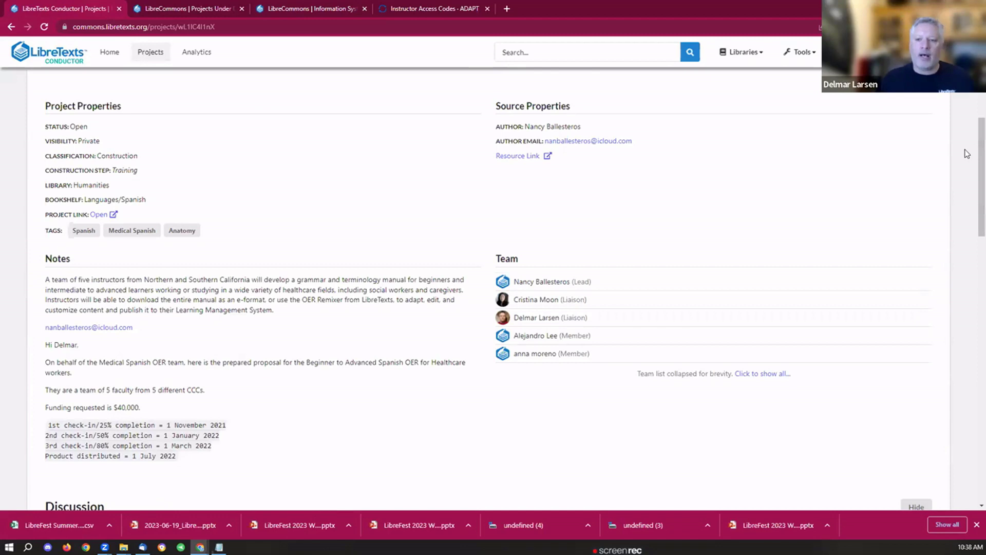
pyautogui.moveTo(971, 158); pyautogui.dragTo(972, 109)
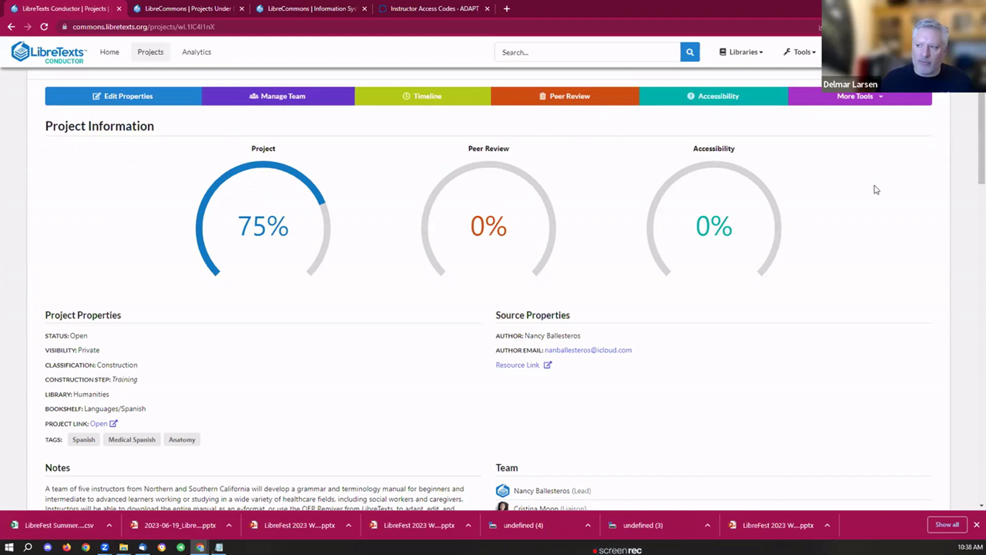
pyautogui.scroll(-3, 973, 188)
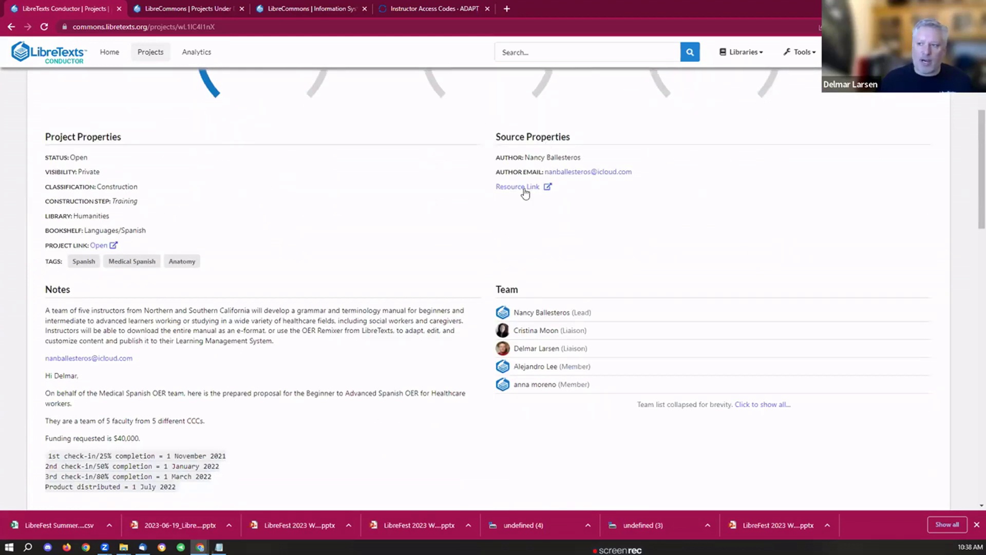
pyautogui.scroll(-2, 972, 204)
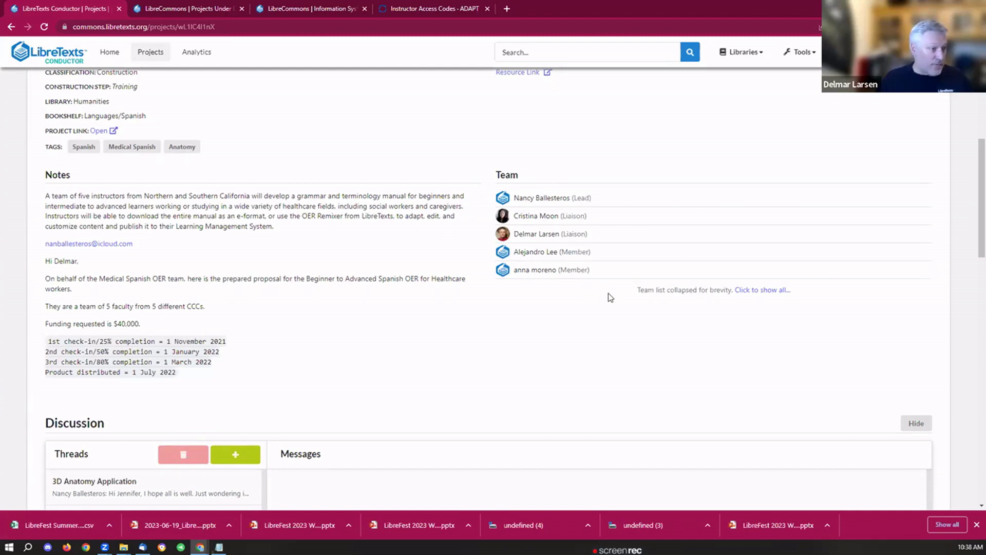
pyautogui.scroll(-7, 973, 215)
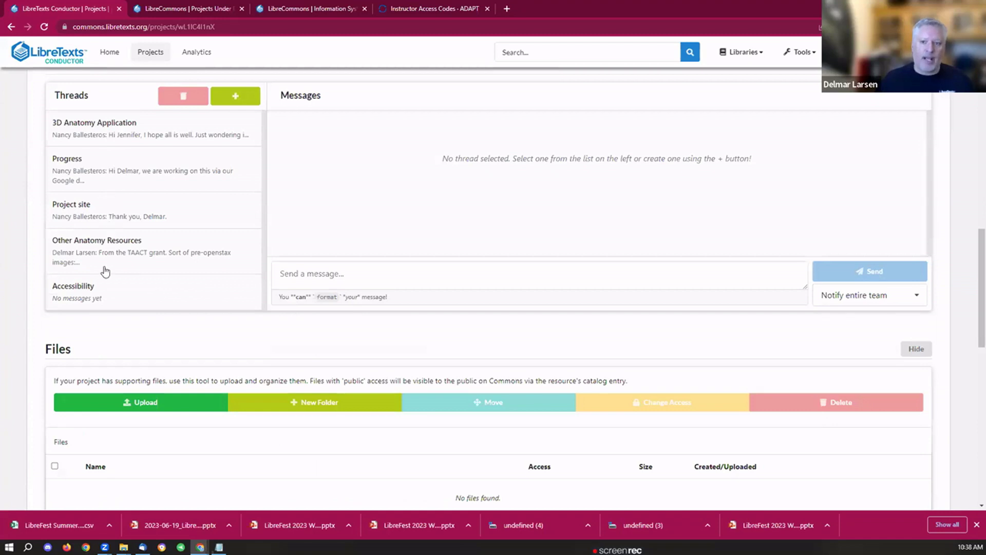
# Step: Check the Progress thread's notification recipients, then scroll down to the empty Files and Tasks list
pyautogui.click(68, 162)
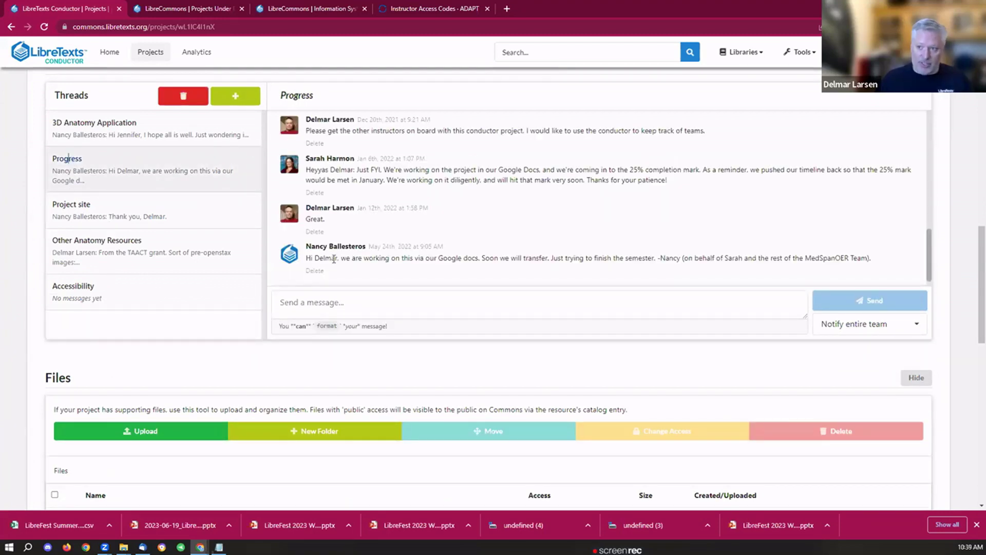
pyautogui.click(827, 325)
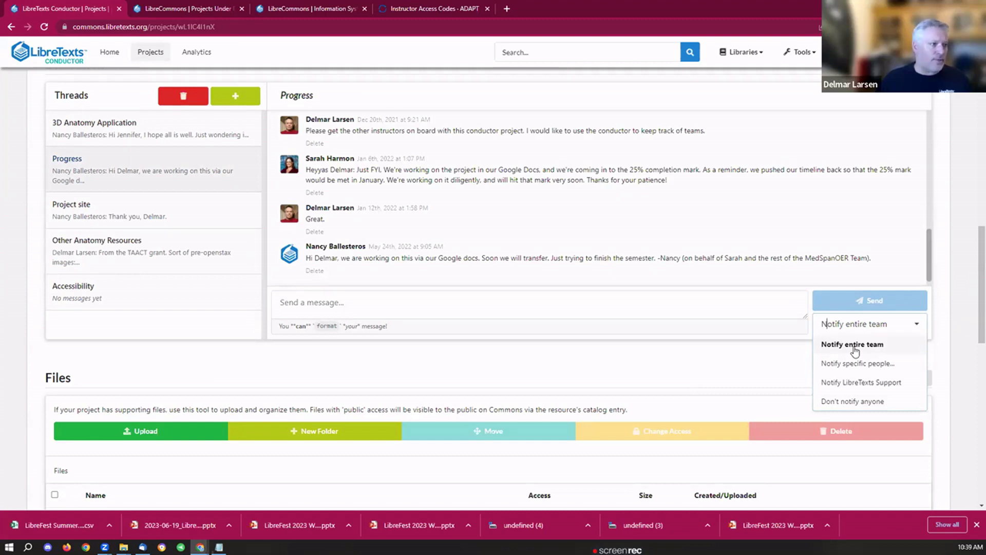
pyautogui.scroll(-1, 971, 309)
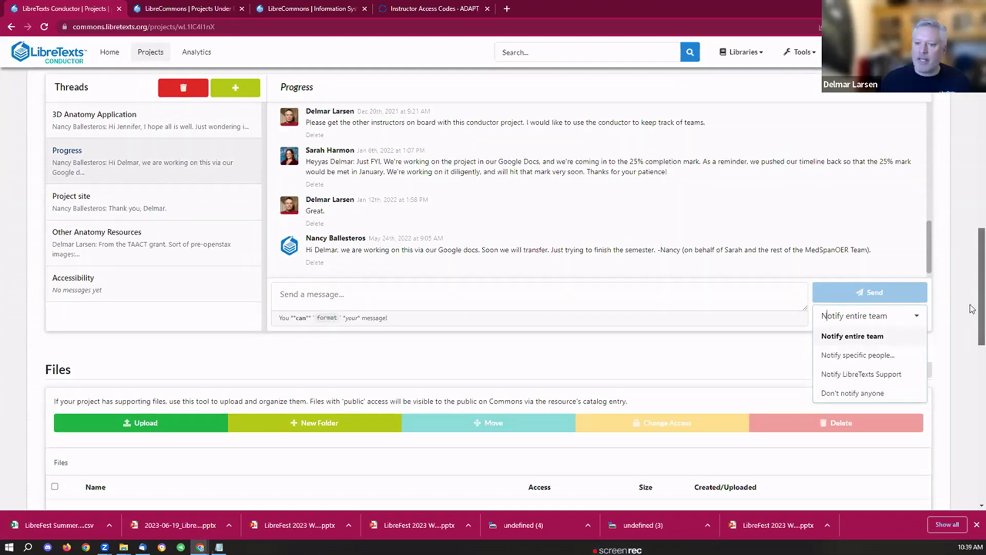
pyautogui.scroll(-7, 972, 309)
pyautogui.scroll(3, 972, 360)
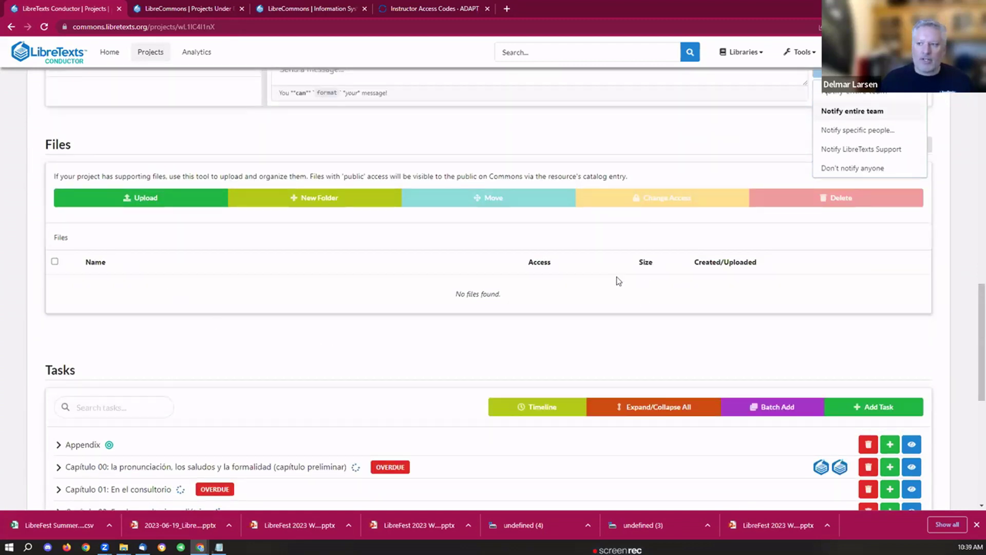
pyautogui.scroll(-1, 973, 326)
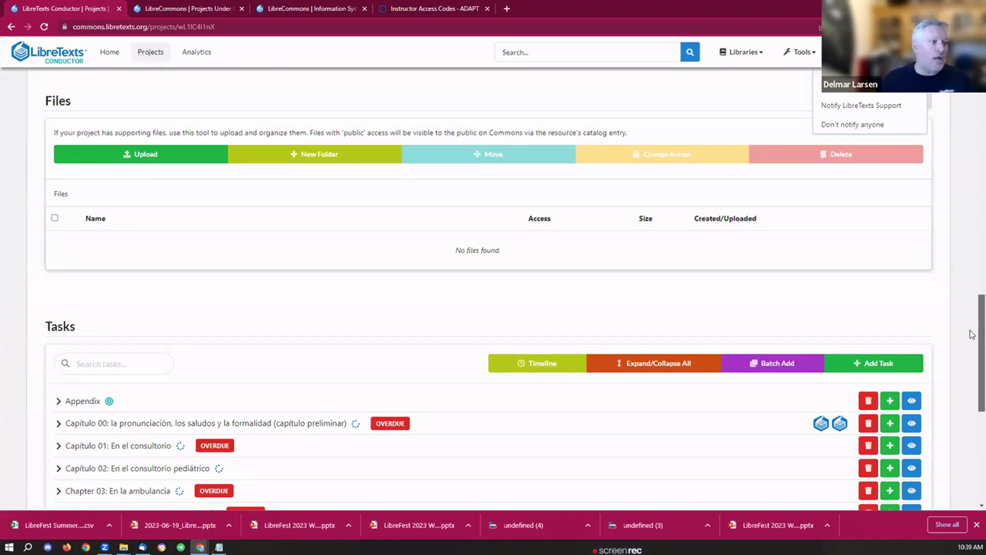
pyautogui.scroll(-1, 972, 335)
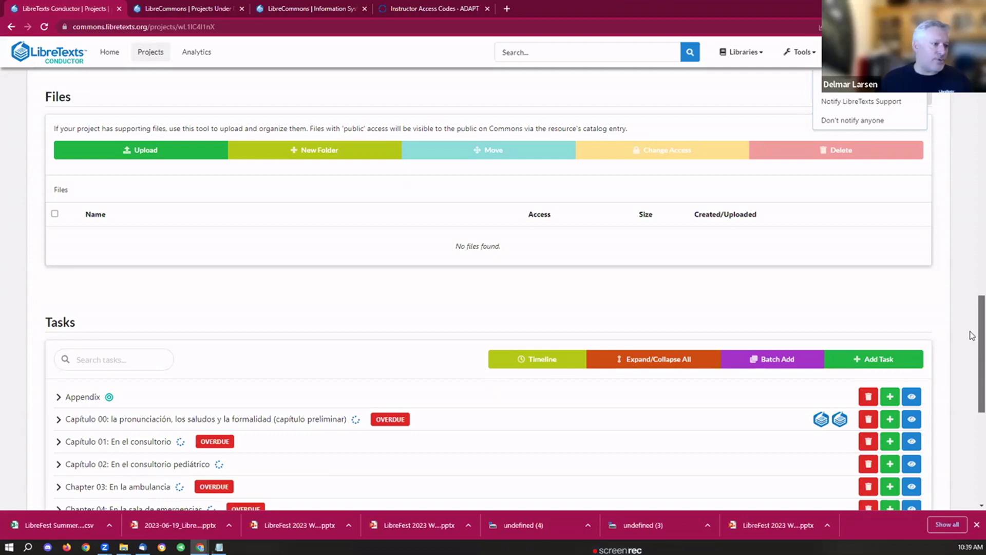
# Step: Review the Capítulo 00 task details, close them, and go to the project Timeline
pyautogui.scroll(-4, 973, 334)
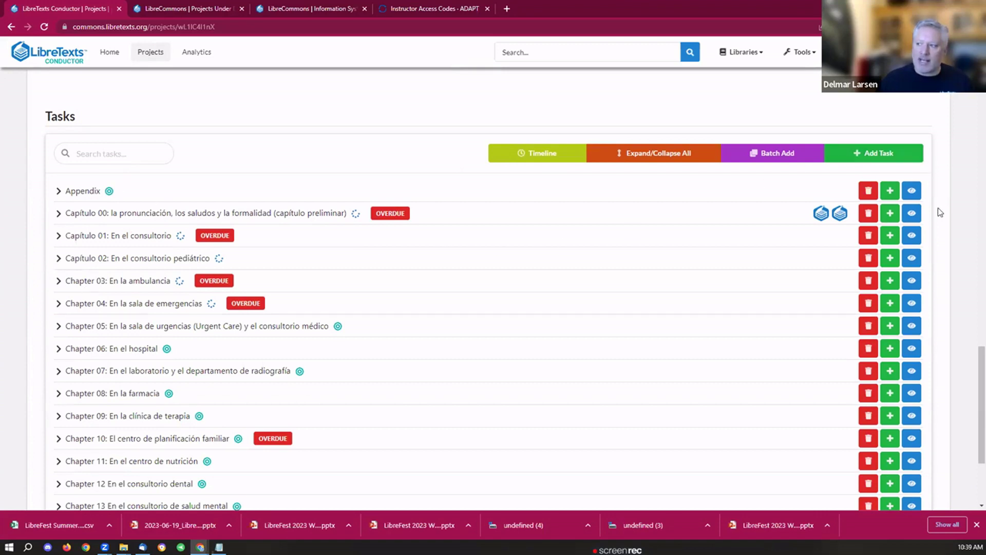
pyautogui.click(906, 226)
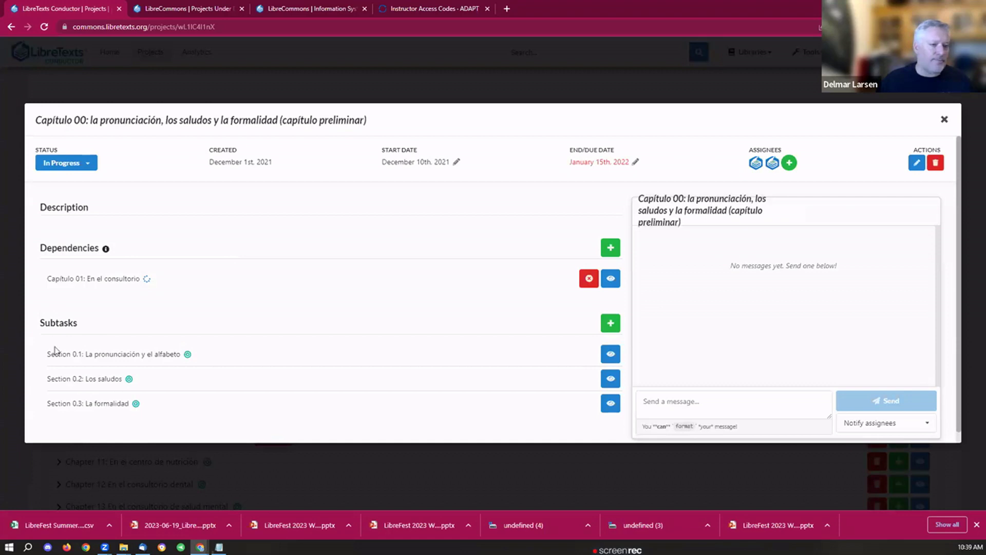
pyautogui.click(944, 119)
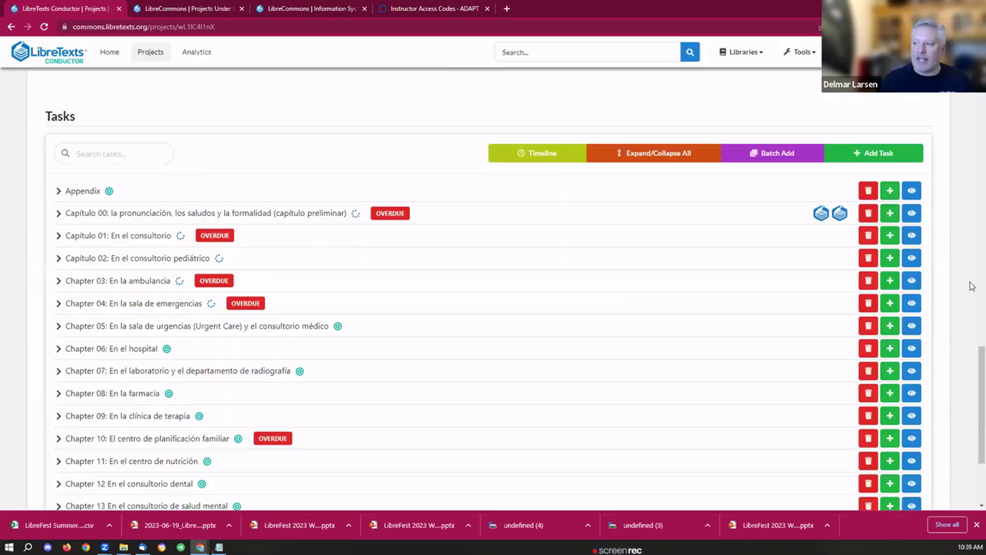
pyautogui.moveTo(972, 374); pyautogui.dragTo(972, 339)
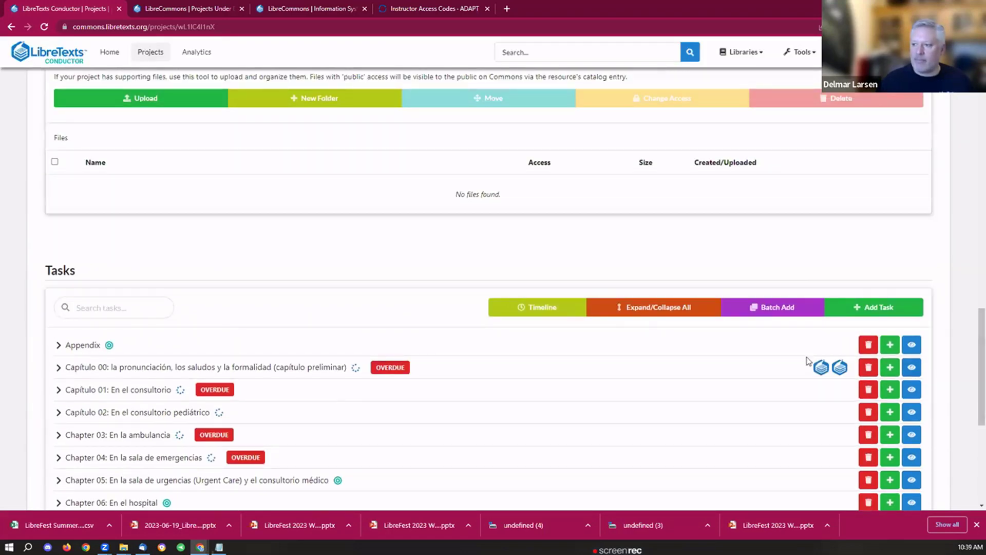
pyautogui.click(524, 313)
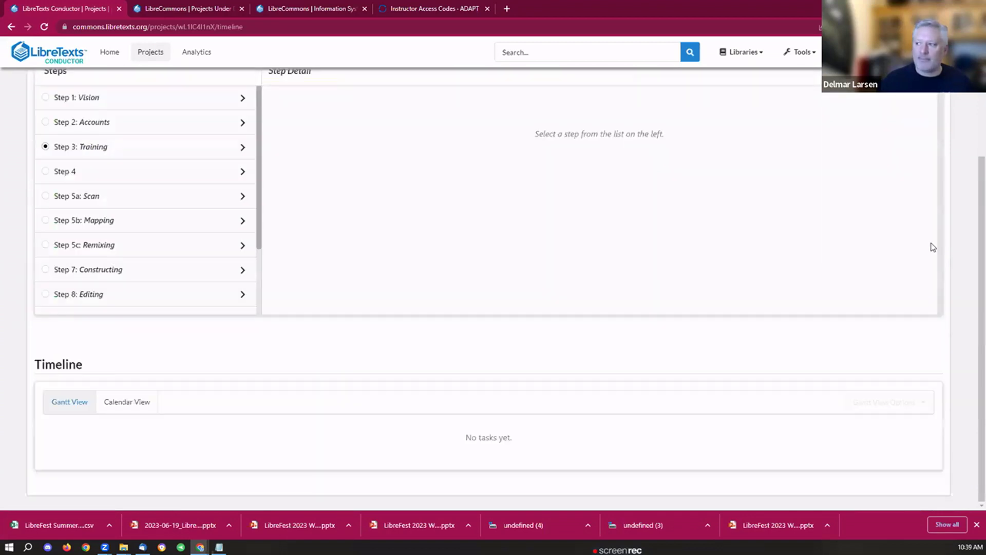
# Step: Set the Gantt chart view to Month, then return to the project overview
pyautogui.scroll(-5, 969, 221)
pyautogui.scroll(10, 973, 221)
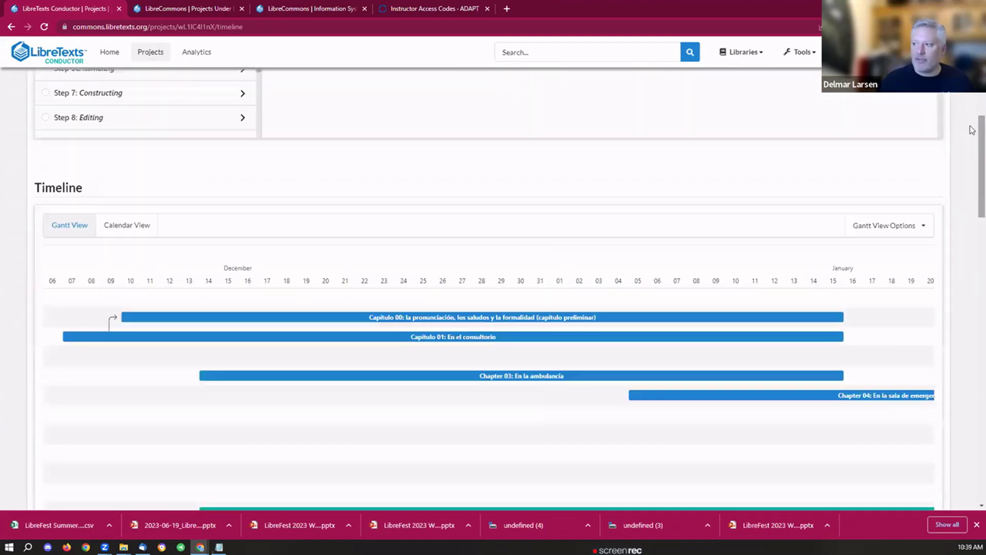
pyautogui.scroll(-10, 972, 220)
pyautogui.scroll(3, 972, 220)
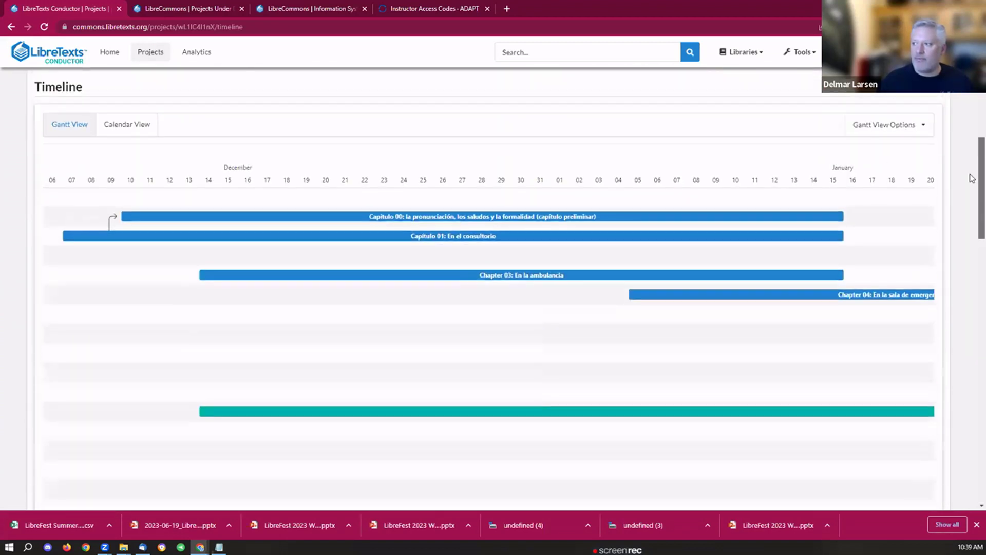
pyautogui.click(885, 132)
pyautogui.click(870, 190)
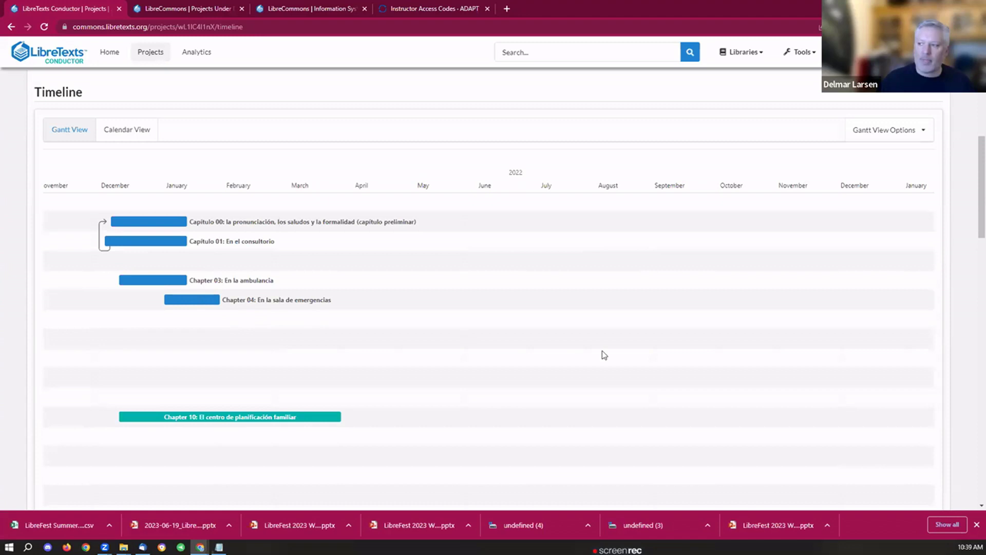
pyautogui.scroll(10, 972, 204)
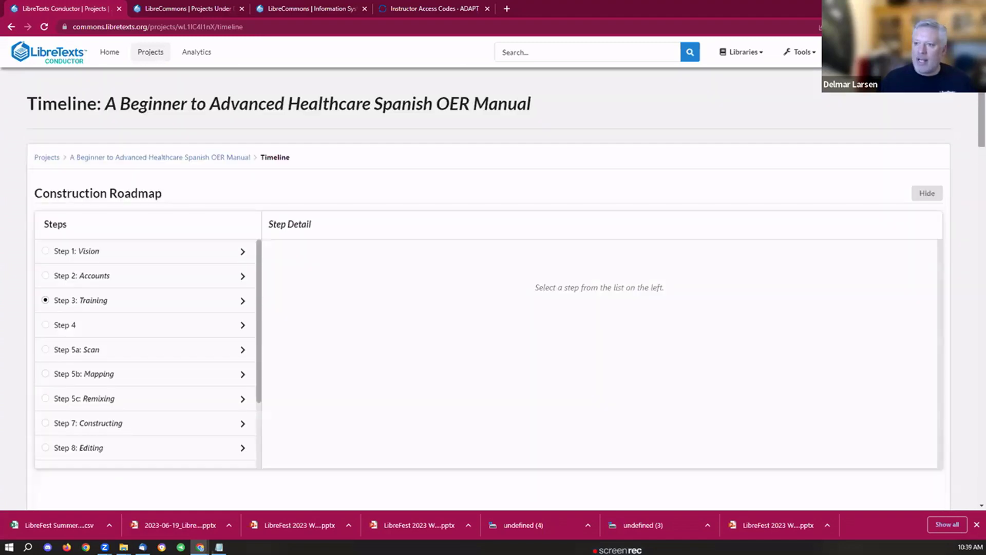
pyautogui.click(242, 158)
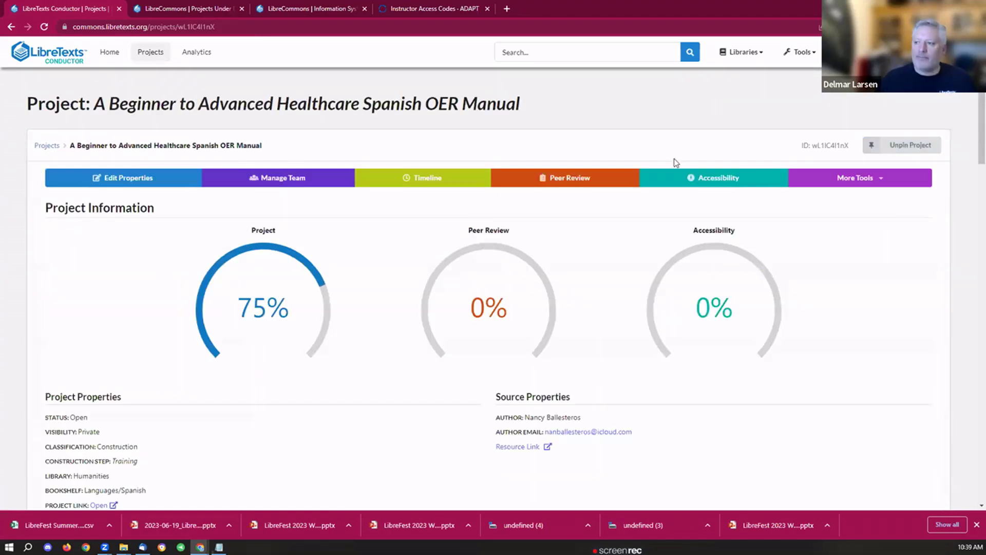
# Step: Look at the empty Peer Review page, go back, then view the Accessibility page
pyautogui.click(596, 181)
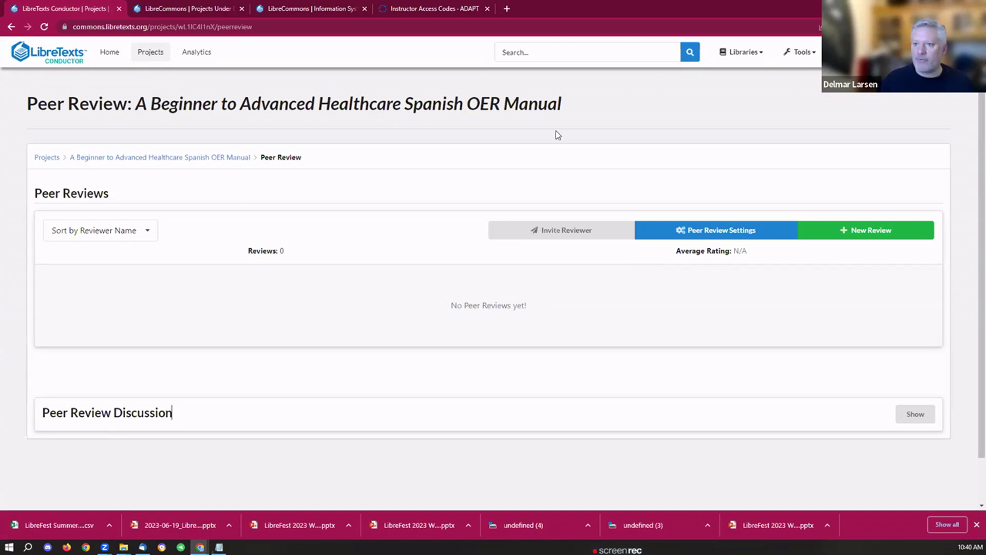
pyautogui.hotkey('alt', 'Left')
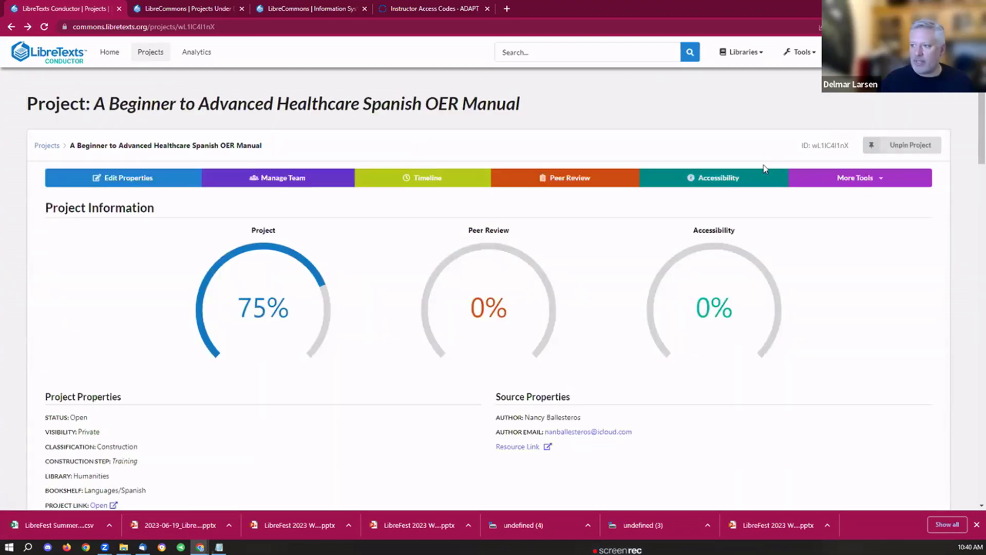
pyautogui.click(747, 177)
# Step: Scroll down the Accessibility page to the Accessibility Compliance Review Matrix
pyautogui.scroll(-3, 970, 208)
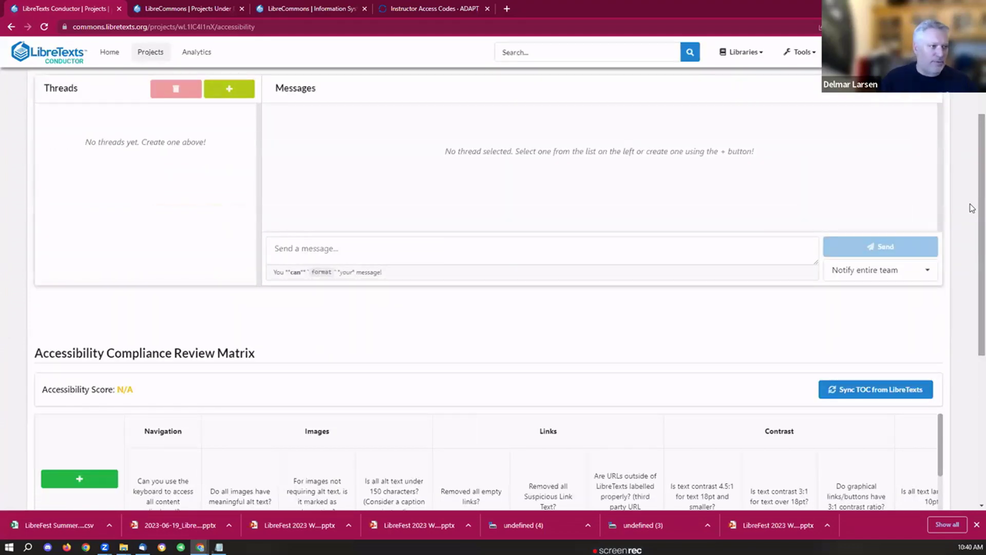
pyautogui.scroll(-5, 973, 208)
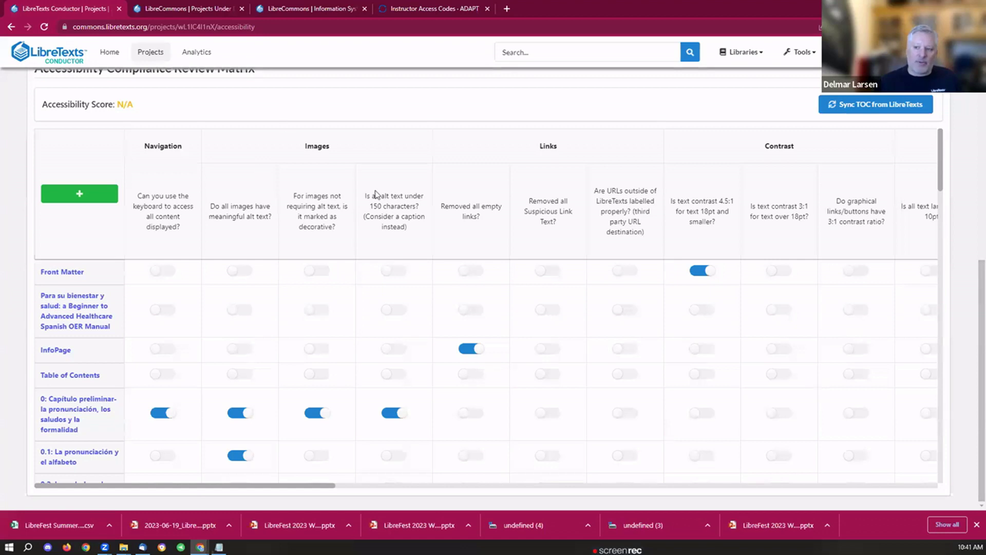
# Step: Mark alt text as under 150 characters for the Front Matter and Para su bienestar y salud rows
pyautogui.moveTo(371, 196); pyautogui.dragTo(413, 222)
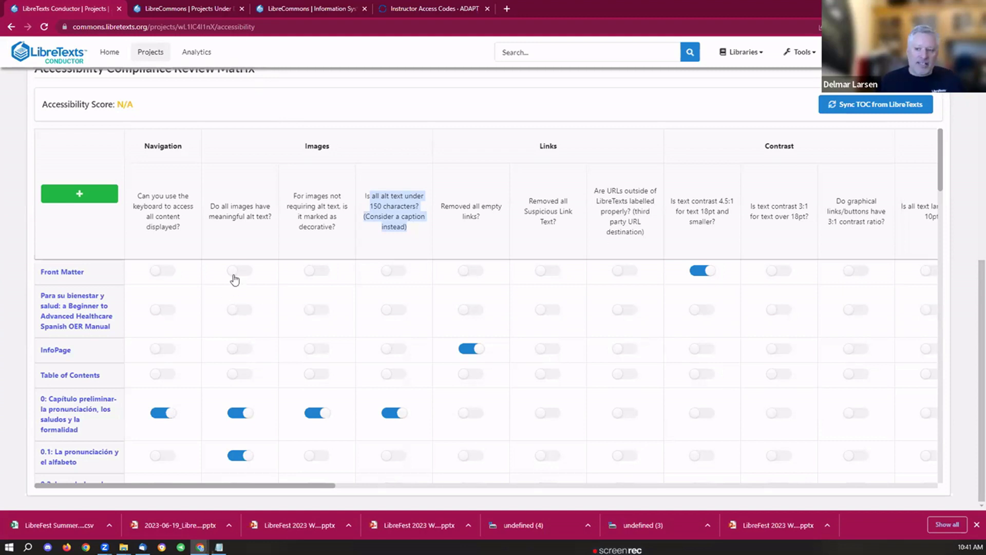
pyautogui.click(393, 270)
pyautogui.click(396, 310)
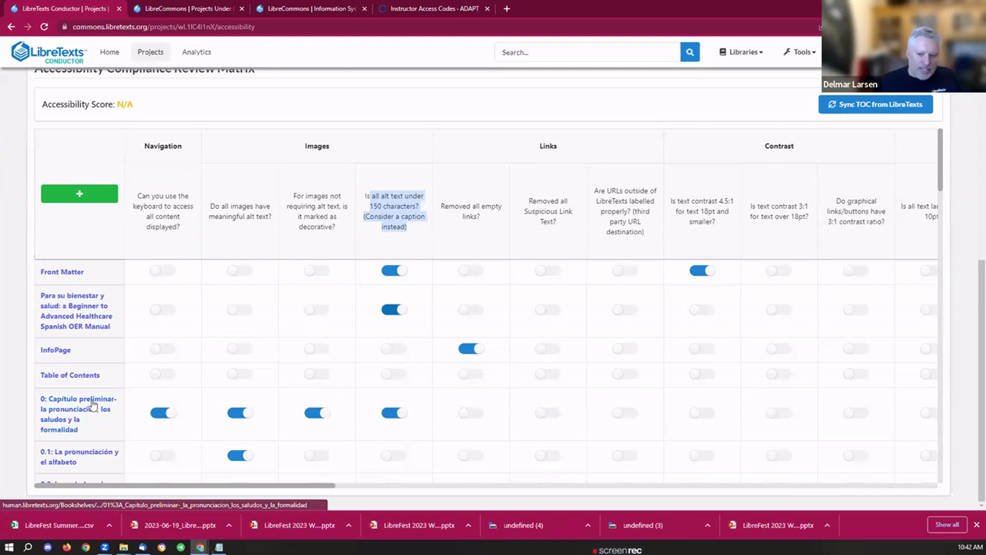
pyautogui.moveTo(222, 206); pyautogui.dragTo(261, 215)
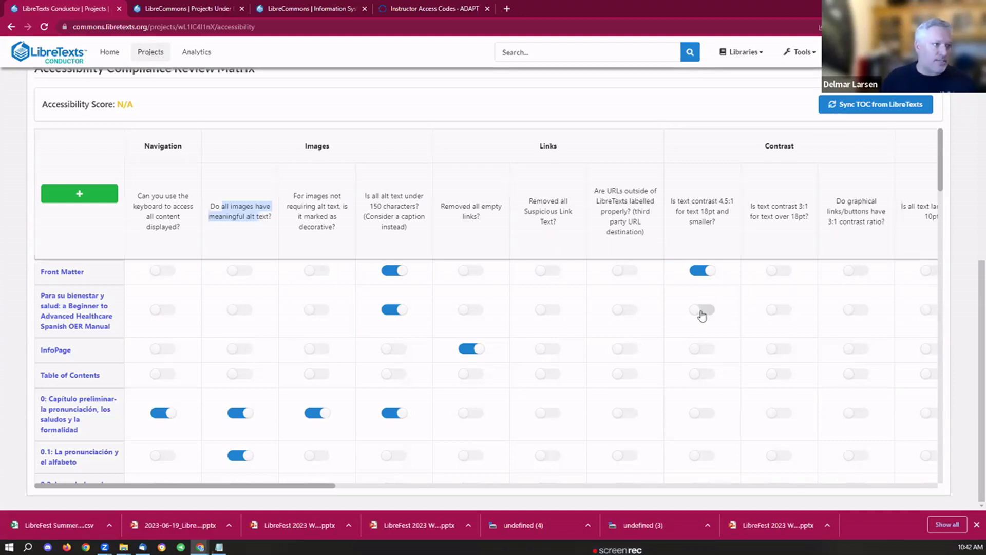
pyautogui.moveTo(972, 263); pyautogui.dragTo(972, 129)
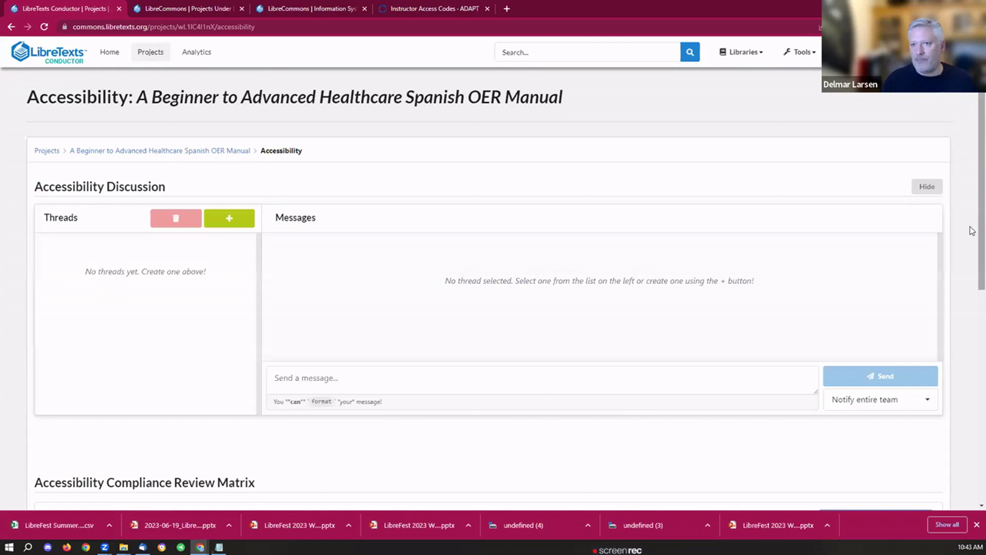
# Step: Return to the Conductor Home page with pinned projects and recent announcements
pyautogui.click(110, 52)
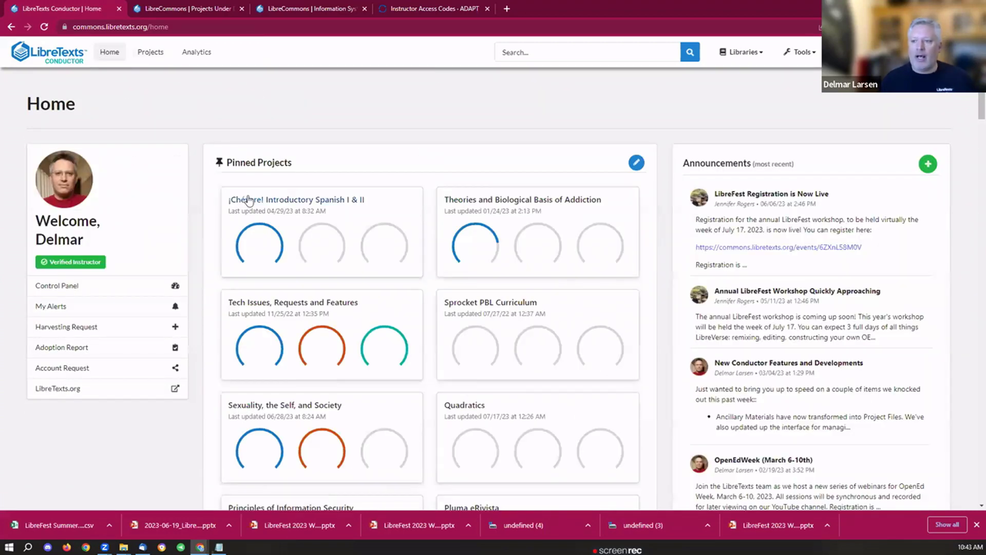